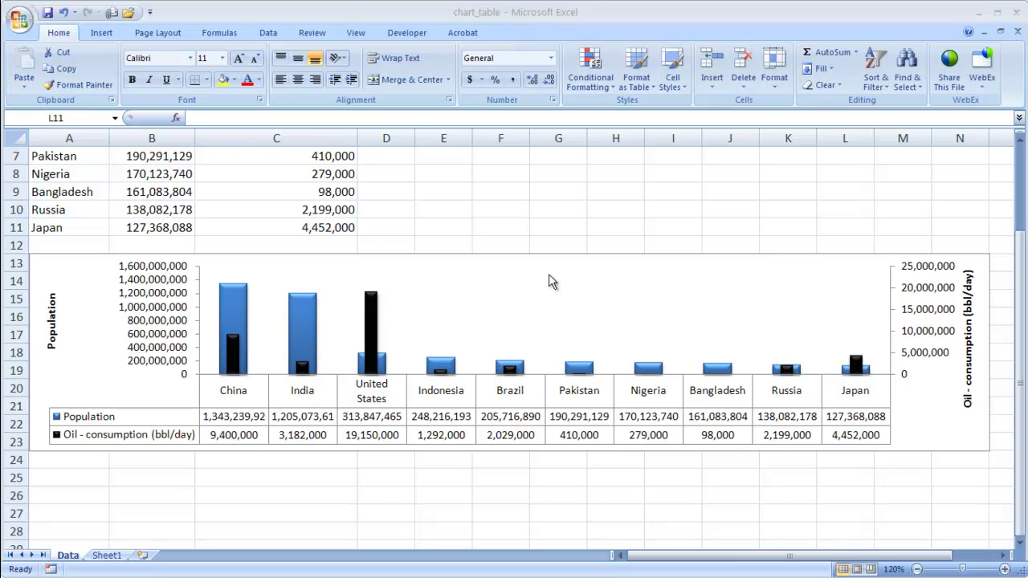
Copy the country, population and oil-consumption table (A1:C11) from the Data sheet to cell A1 of Sheet1
left_click(547, 234)
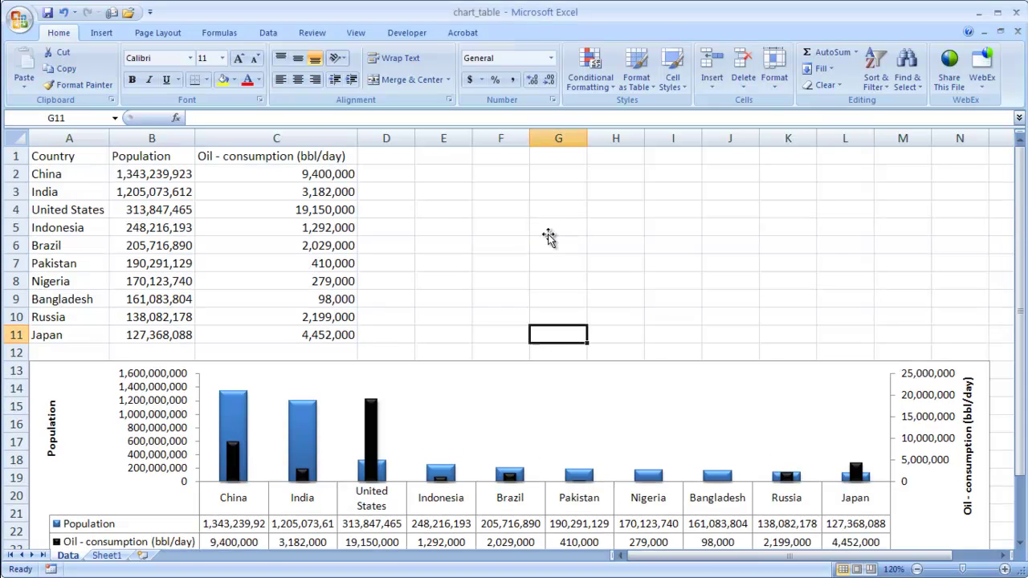
scroll(547, 235, "up", 2)
left_click_drag(326, 336, 74, 160)
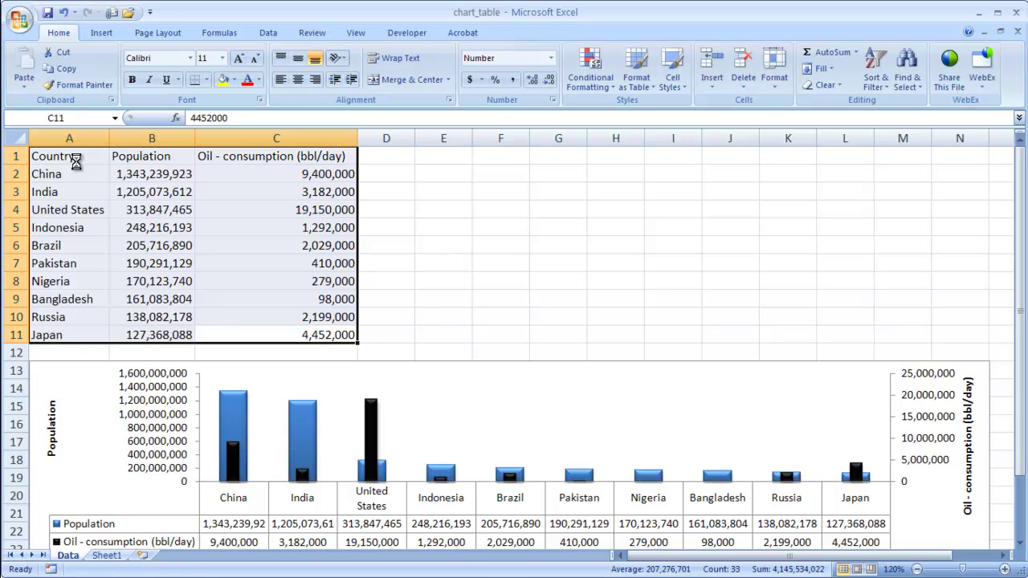
key("ctrl+c")
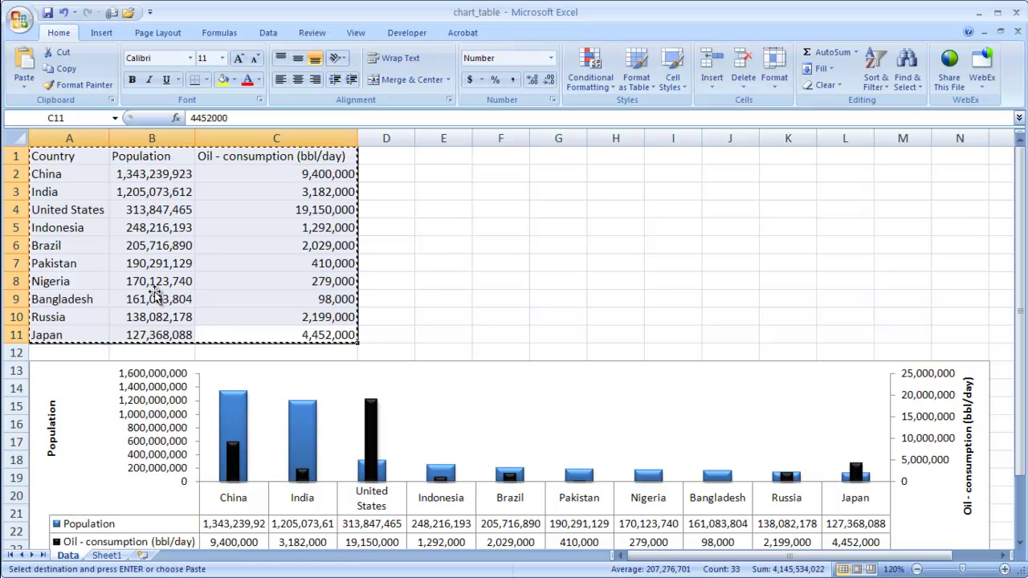
left_click(107, 555)
left_click(47, 152)
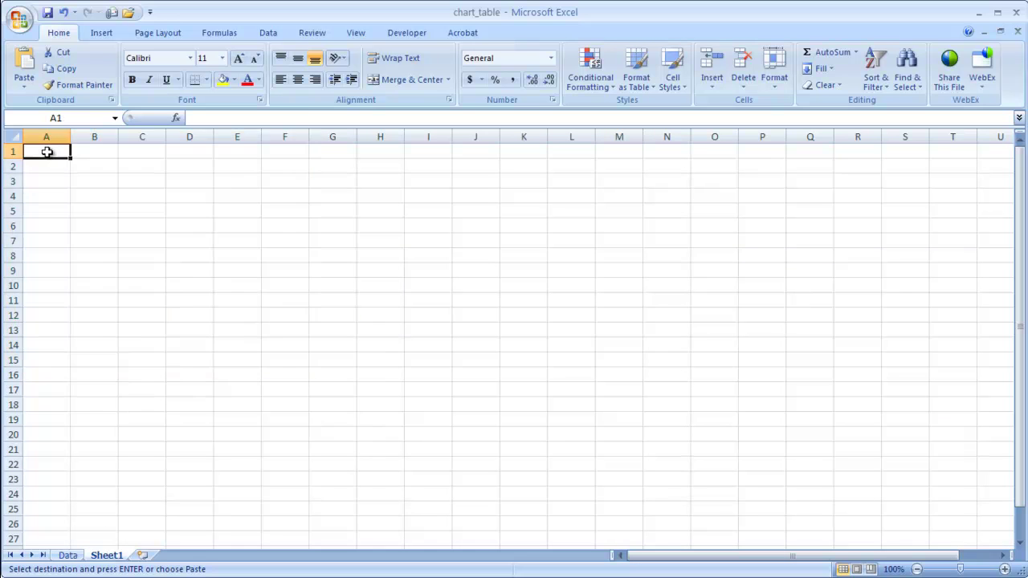
key("ctrl+v")
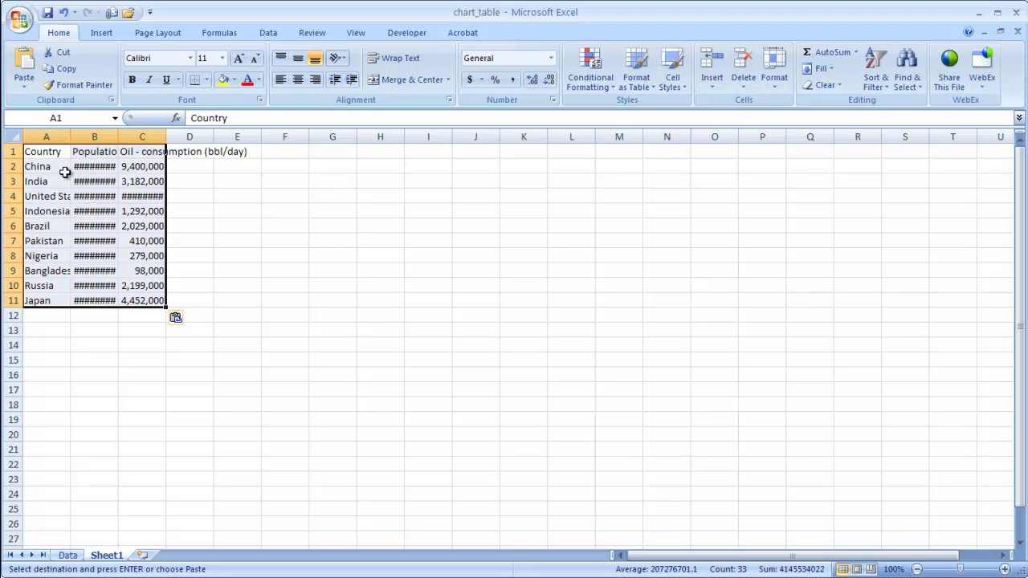
Auto-fit the widths of the pasted table's columns and set the sheet zoom to 120%
left_click(14, 137)
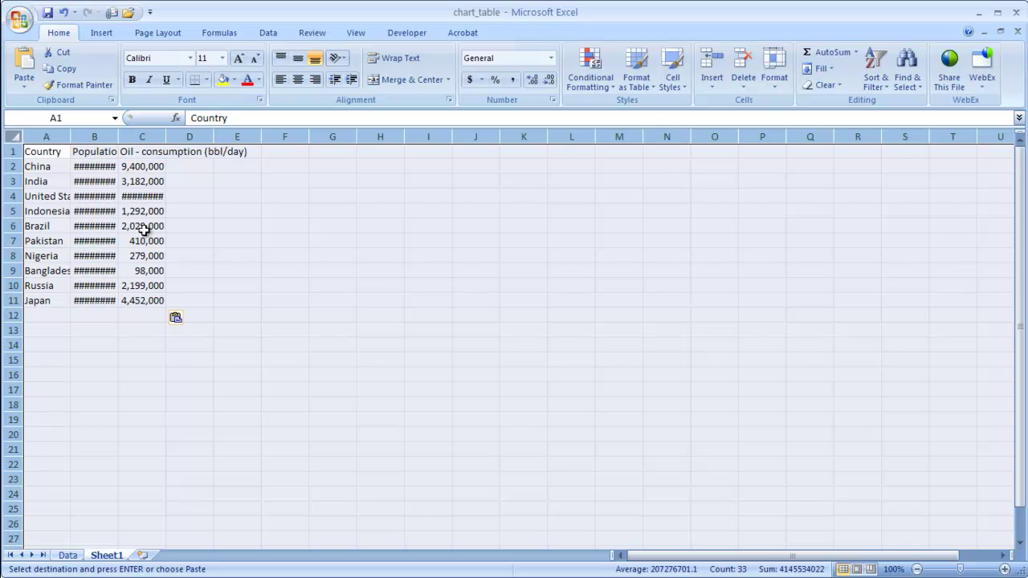
double_click(118, 136)
left_click(211, 242)
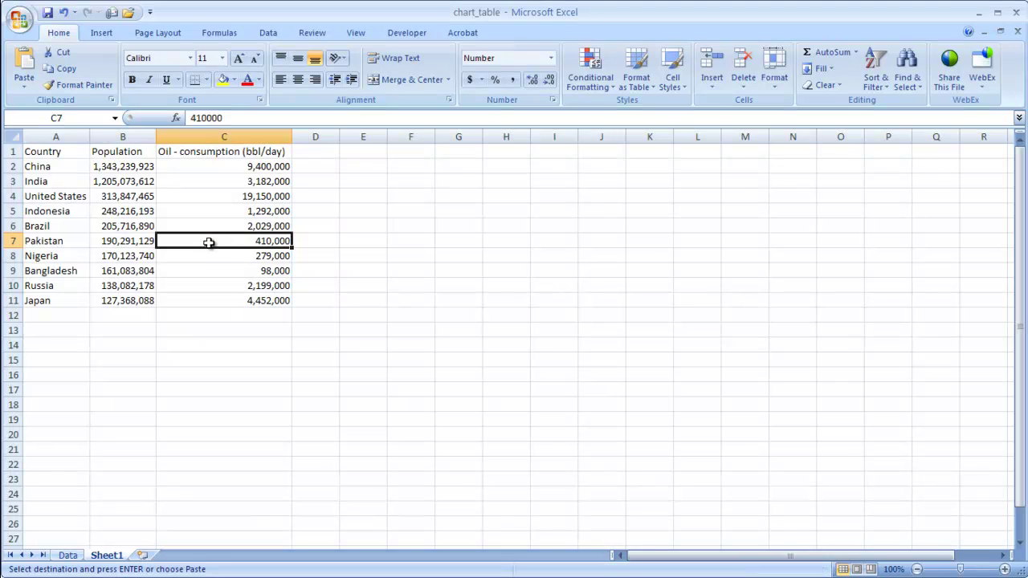
left_click(1004, 570)
left_click(1005, 569)
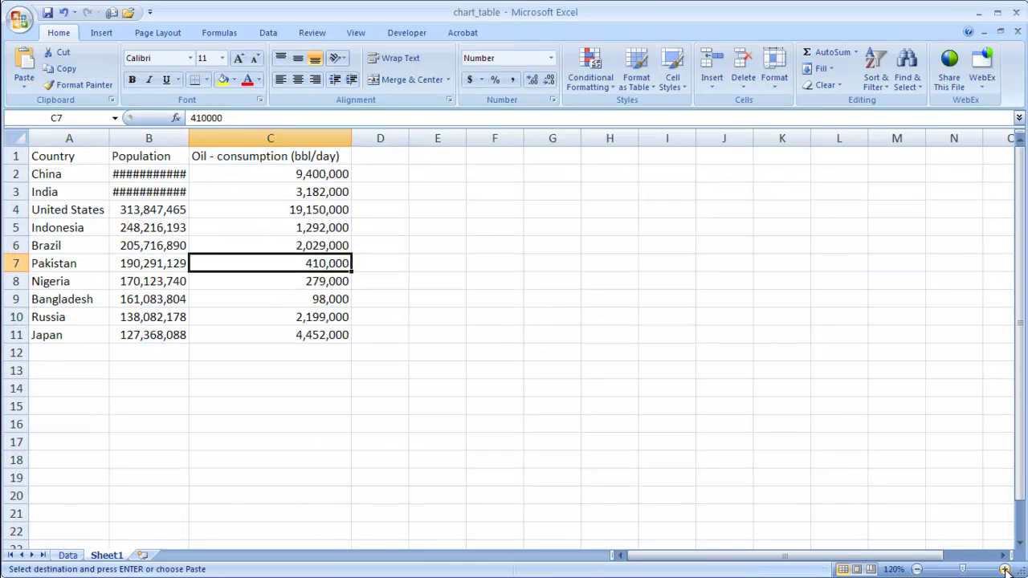
left_click(1005, 569)
double_click(204, 139)
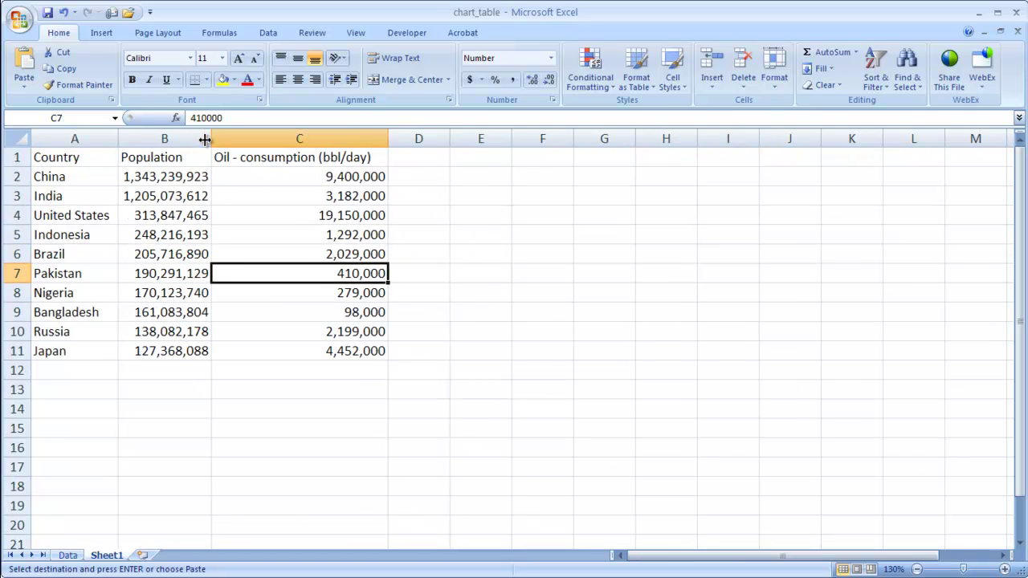
left_click(916, 570)
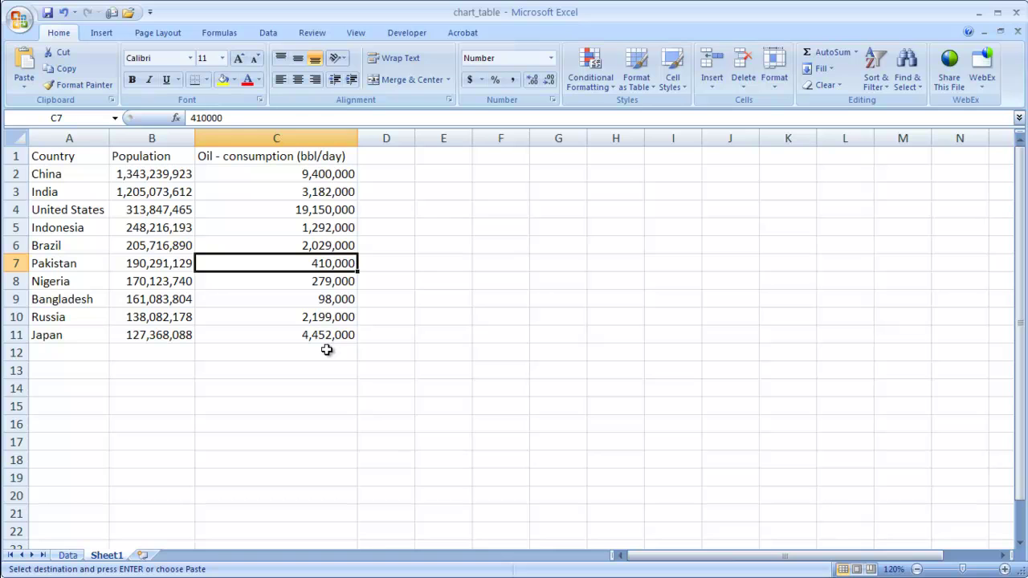
Insert a 2-D clustered column chart from the population and oil-consumption table on Sheet1
left_click_drag(324, 333, 92, 157)
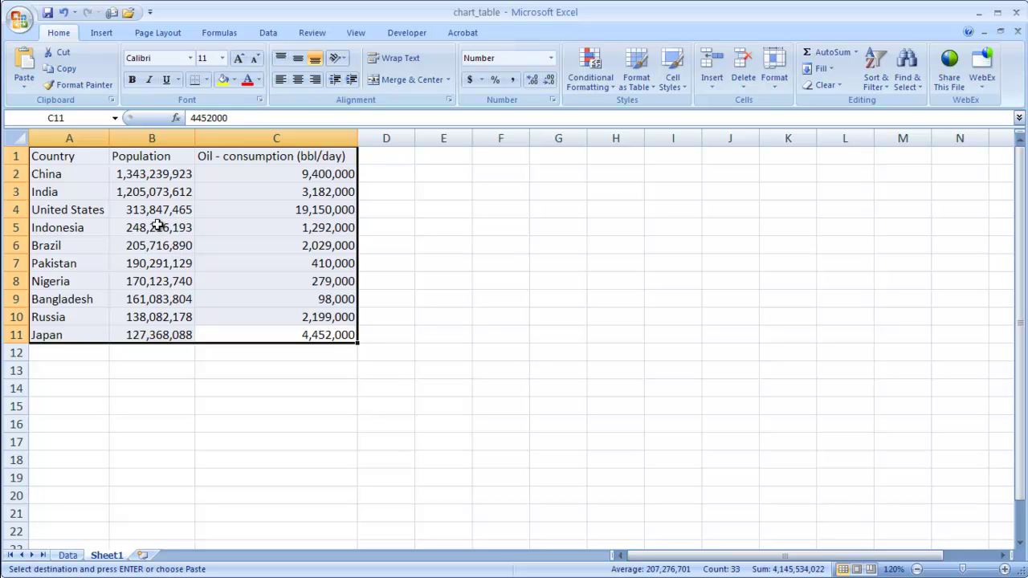
left_click(156, 228)
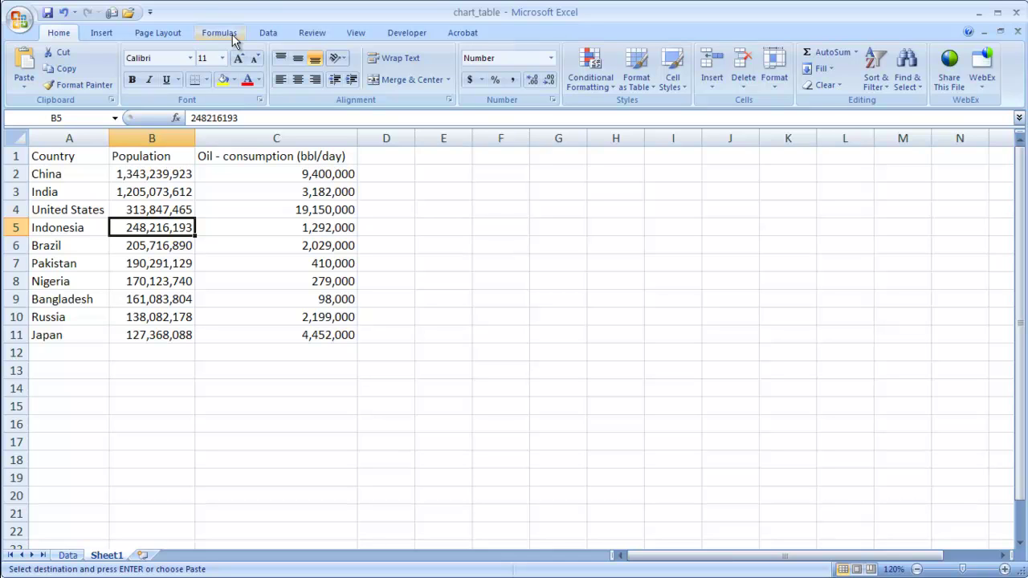
left_click(104, 35)
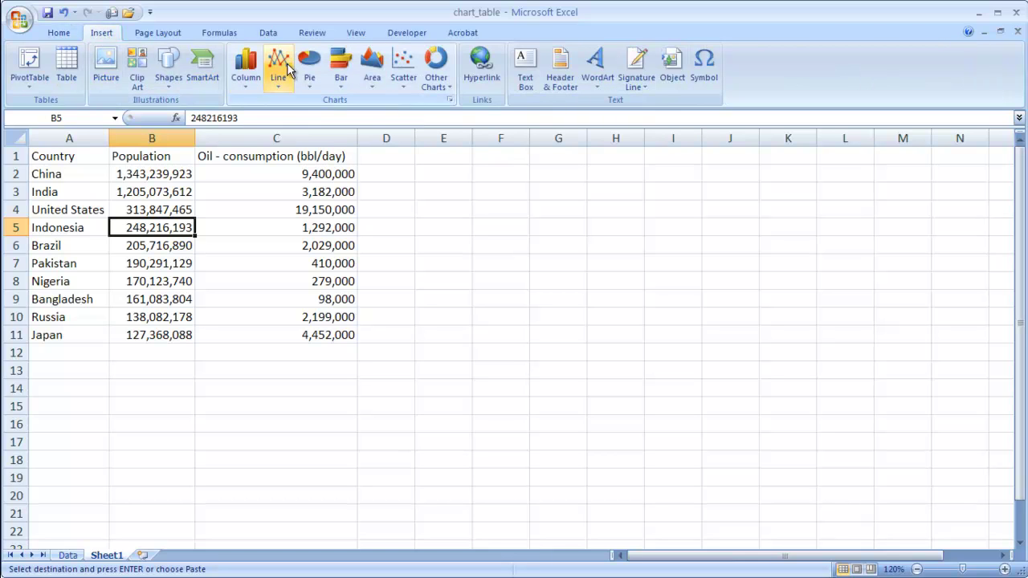
left_click(245, 84)
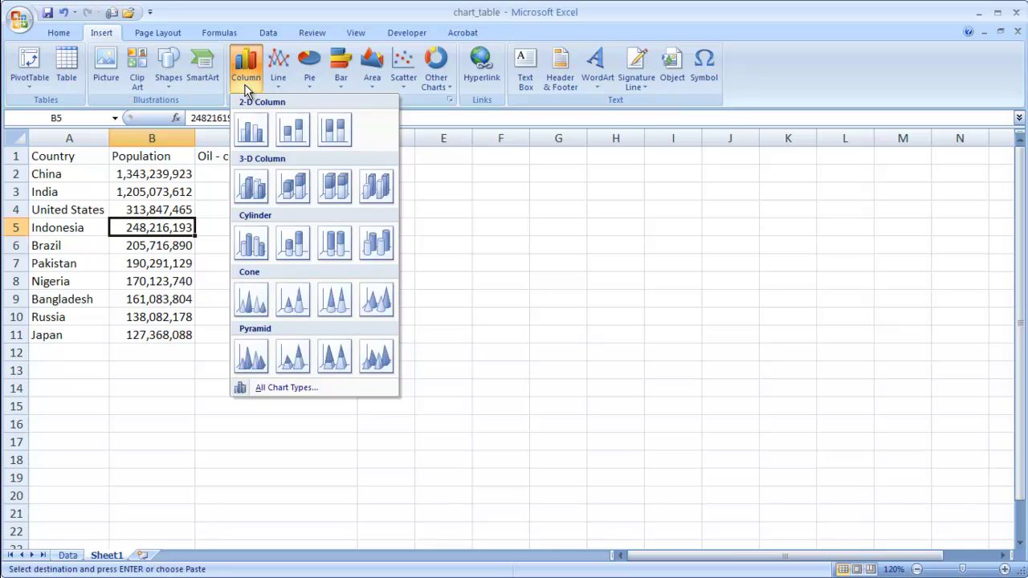
left_click(250, 136)
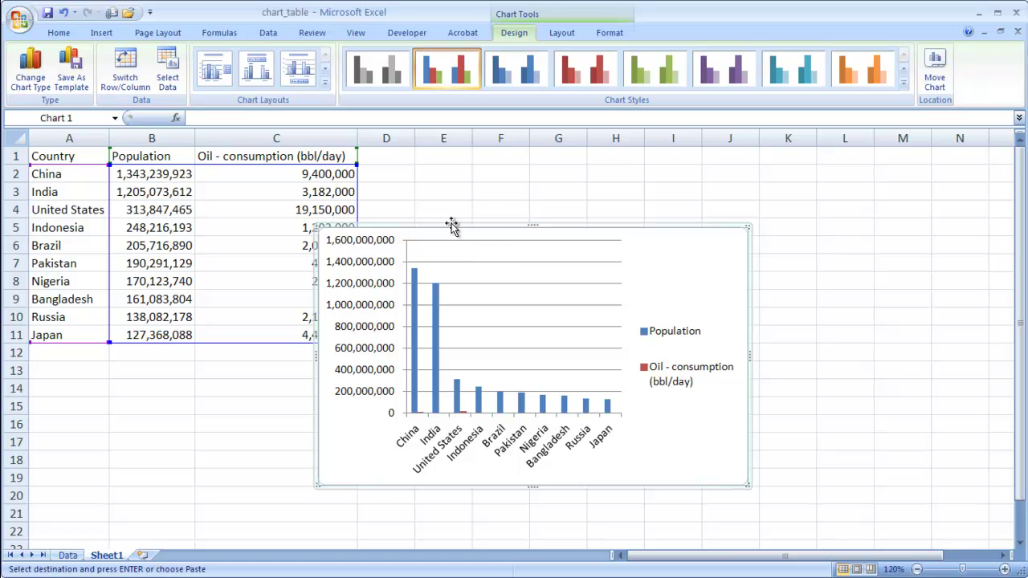
Move the chart to start in column A at about row 6 and widen it to about the end of column K
left_click_drag(452, 223, 214, 273)
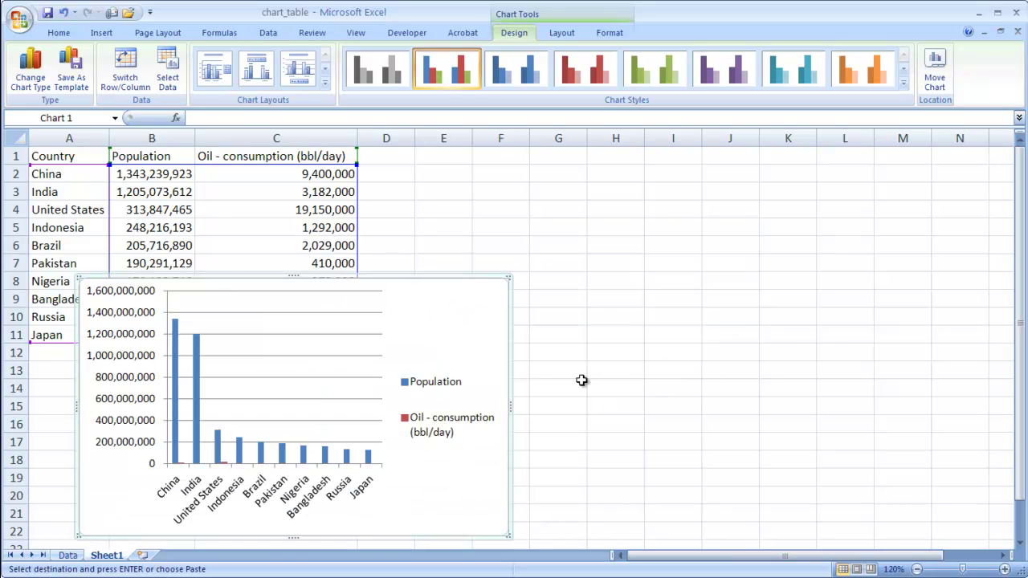
left_click_drag(511, 408, 807, 408)
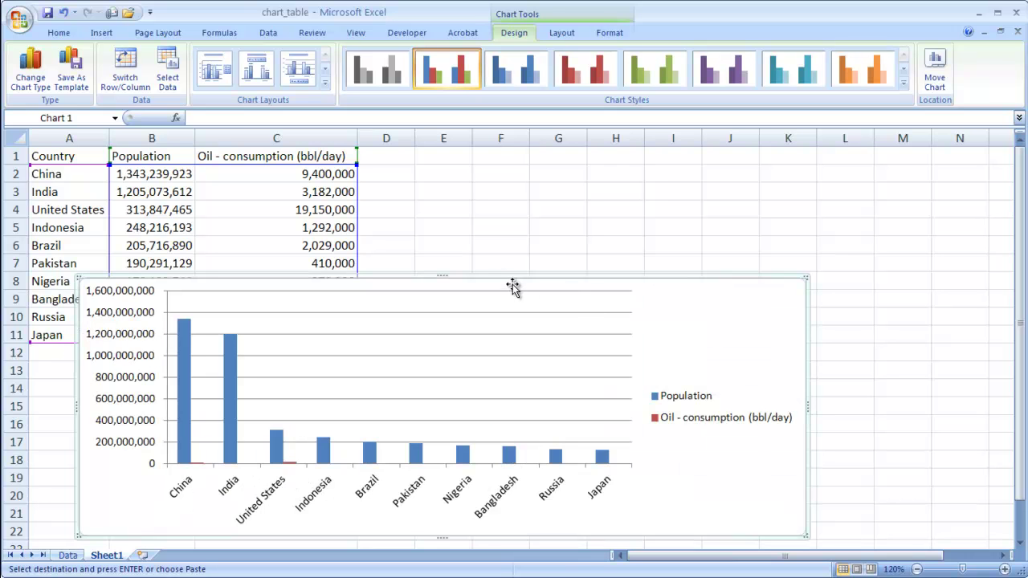
left_click_drag(513, 277, 523, 243)
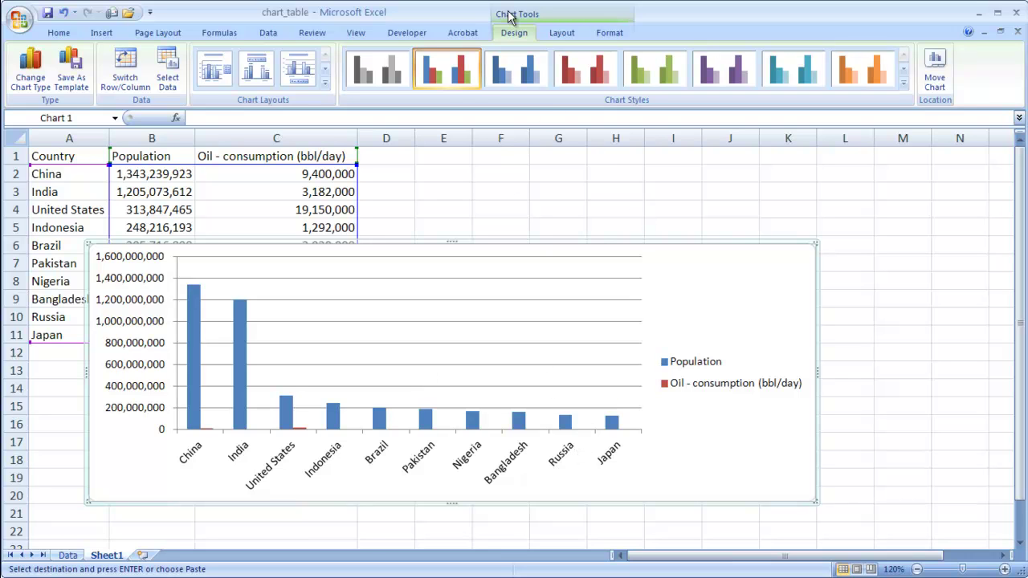
Examine the chart's data table options and the preset chart layouts that include a data table
left_click(562, 33)
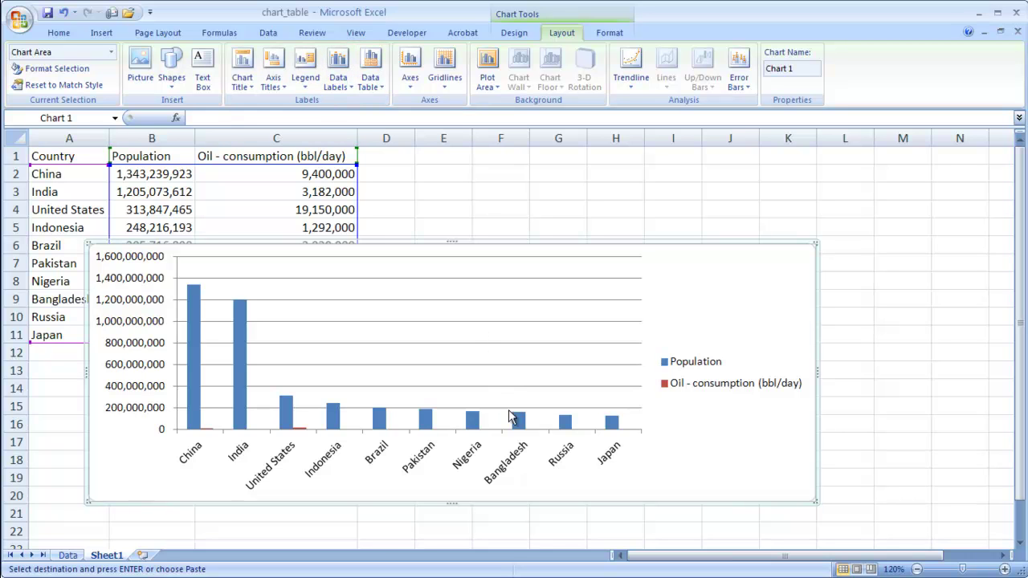
left_click(371, 83)
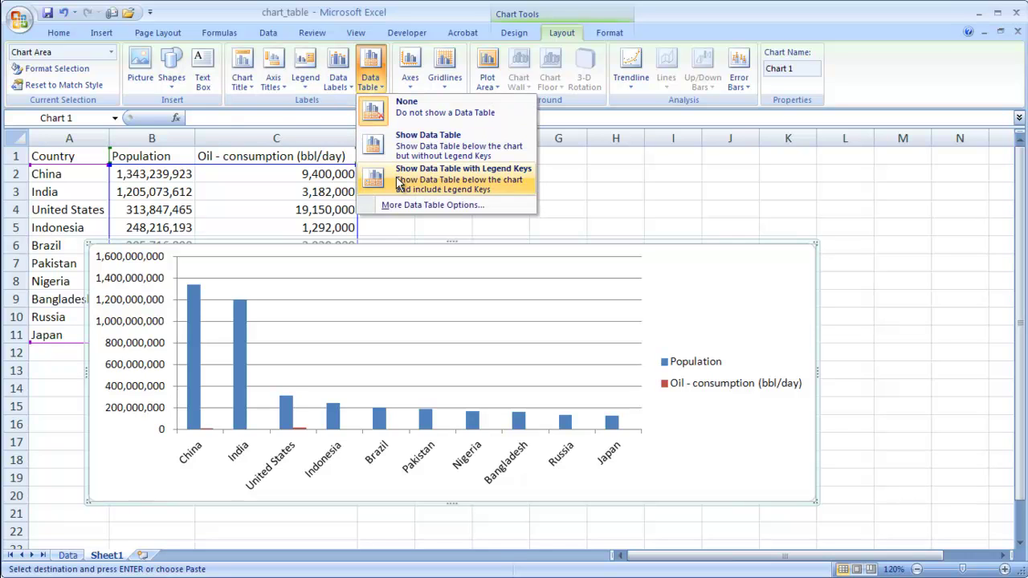
left_click(684, 448)
left_click(520, 36)
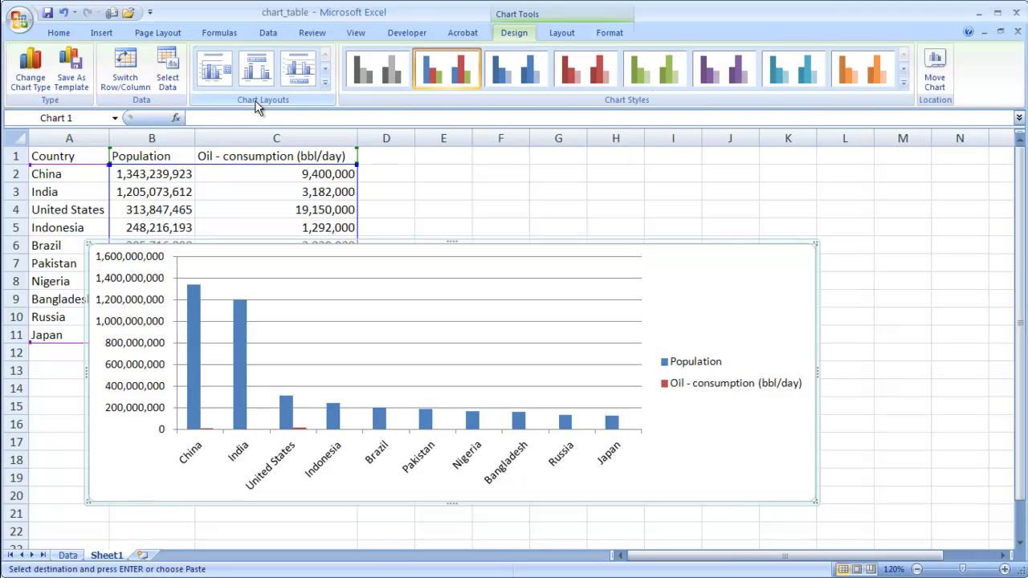
left_click(324, 83)
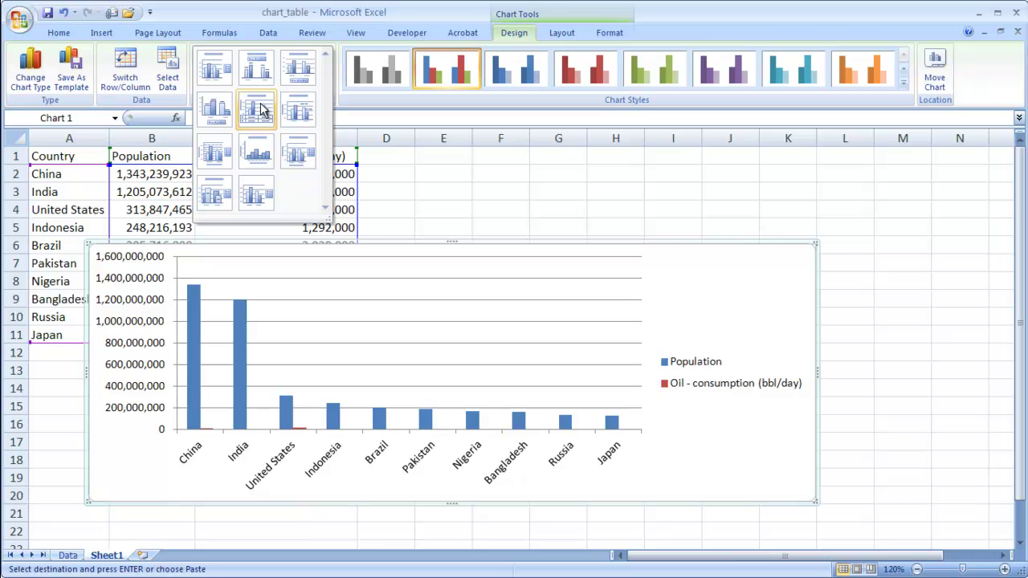
left_click(574, 33)
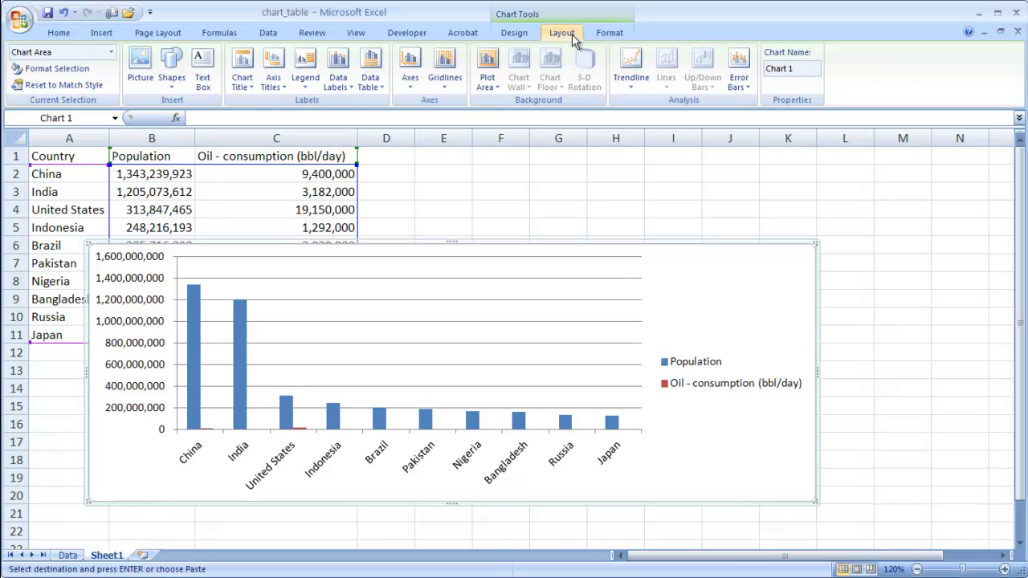
left_click(371, 71)
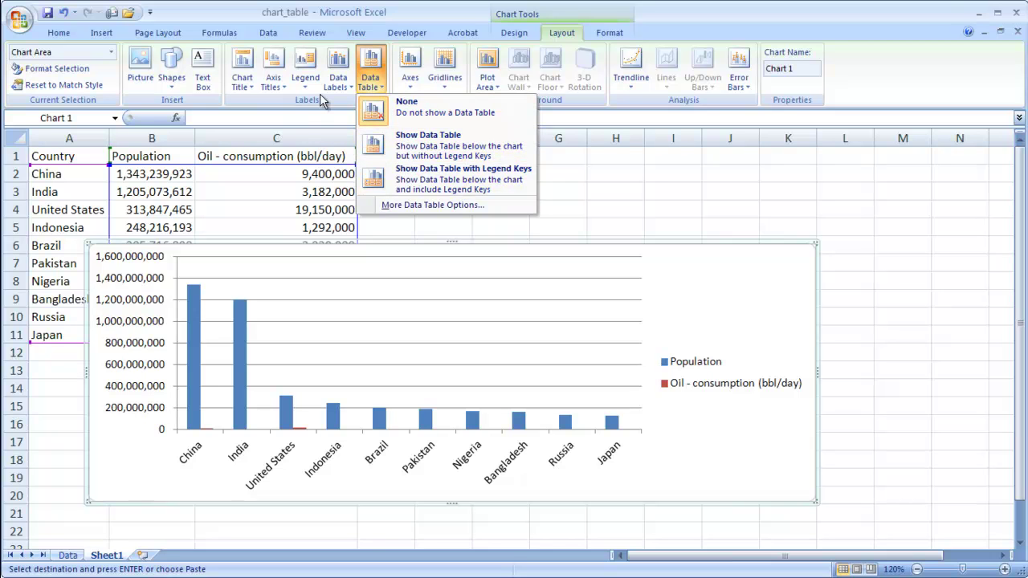
Try the preset chart layout with a chart title, axis title and data table, and undo it
left_click(508, 32)
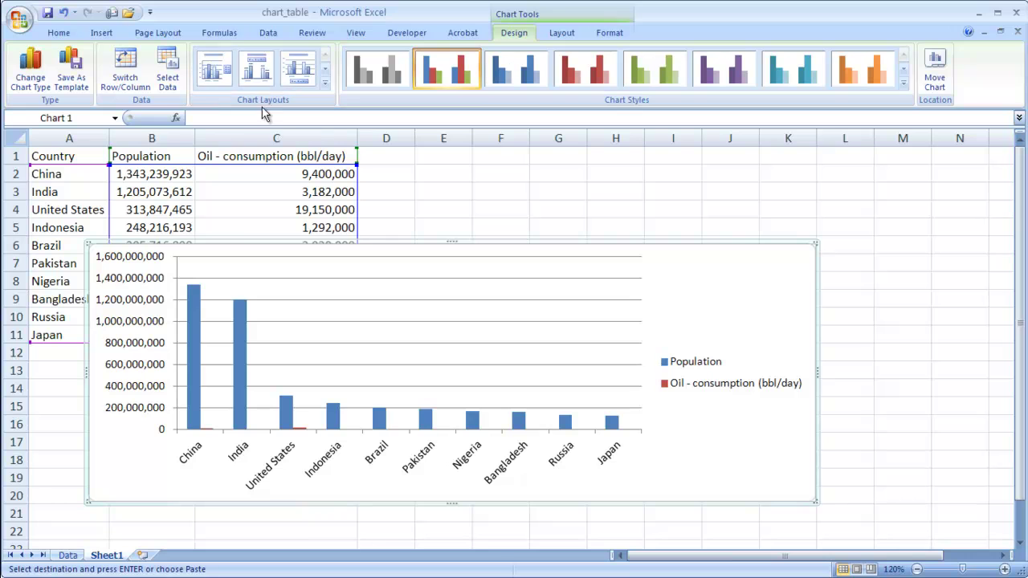
left_click(325, 82)
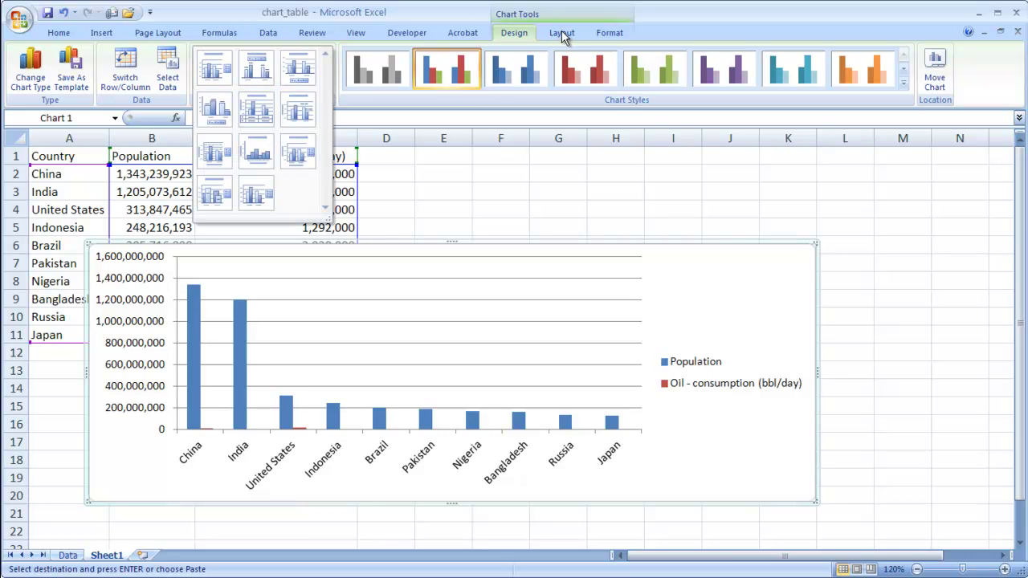
left_click(255, 110)
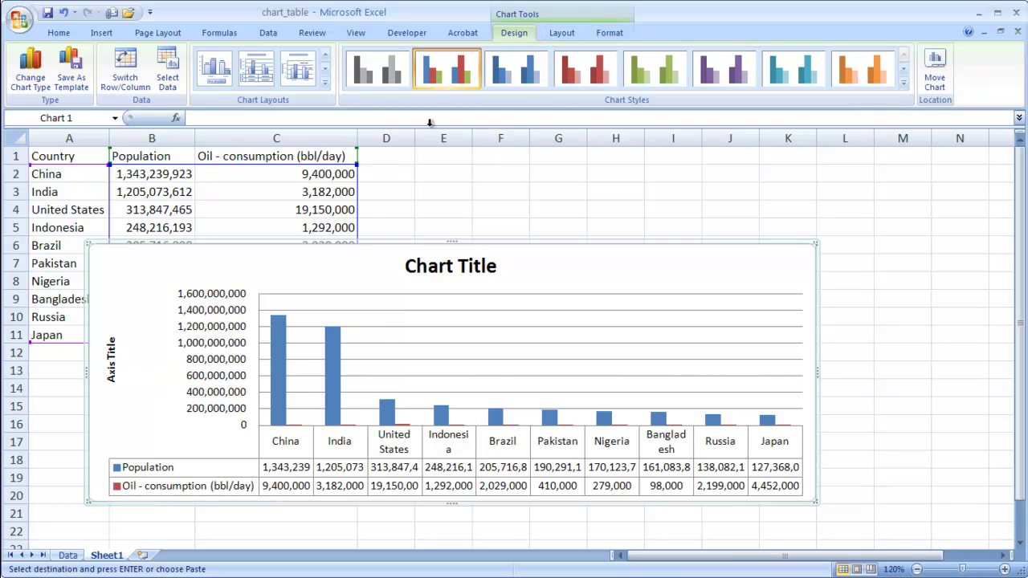
left_click(64, 14)
Show a data table with legend keys below the chart and delete the separate legend
left_click(559, 32)
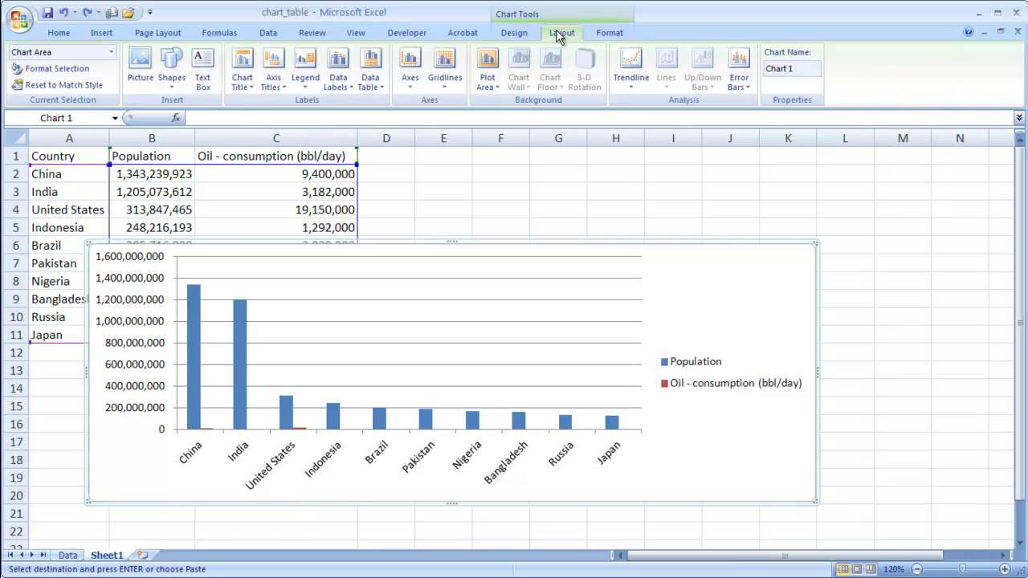
left_click(368, 84)
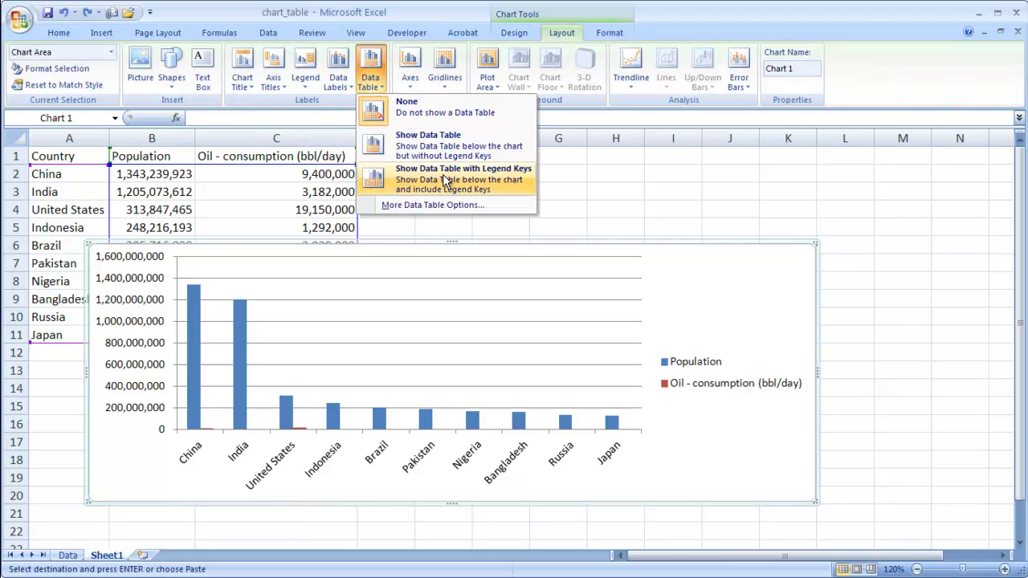
left_click(463, 178)
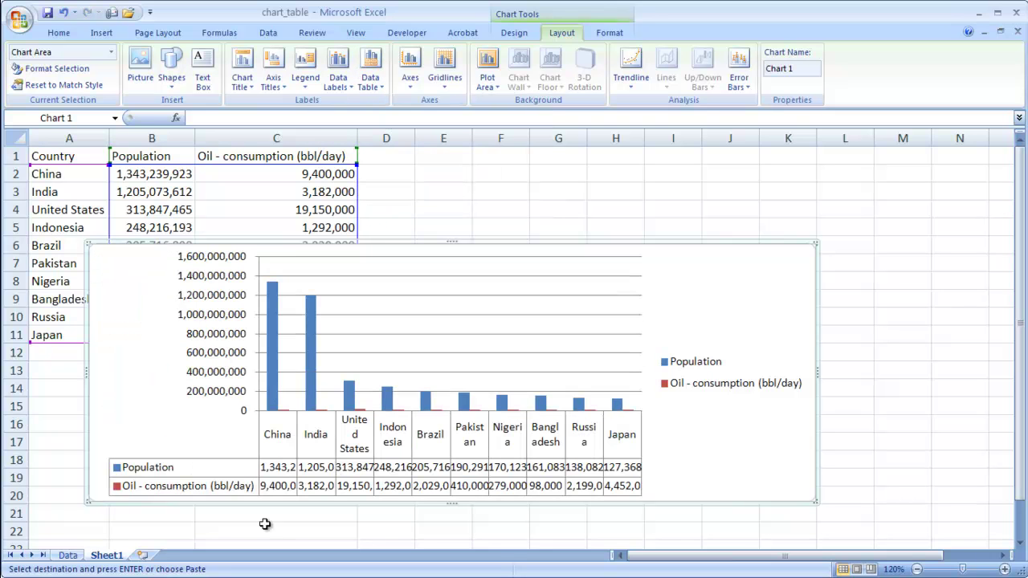
left_click(684, 353)
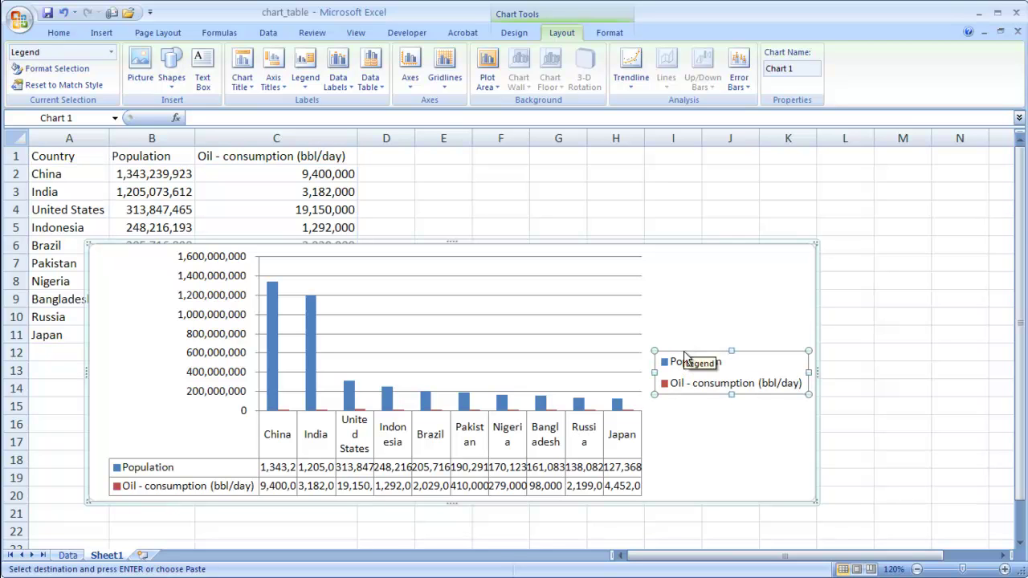
key("Delete")
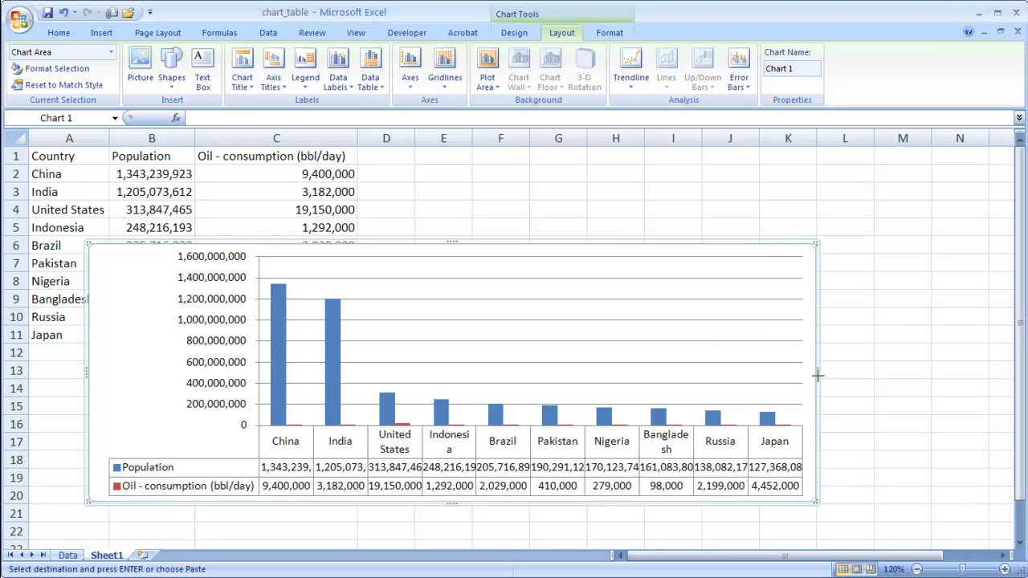
Widen the chart until the data table's figures fit, and move it to start in column A at about row 7
left_click_drag(818, 376, 985, 375)
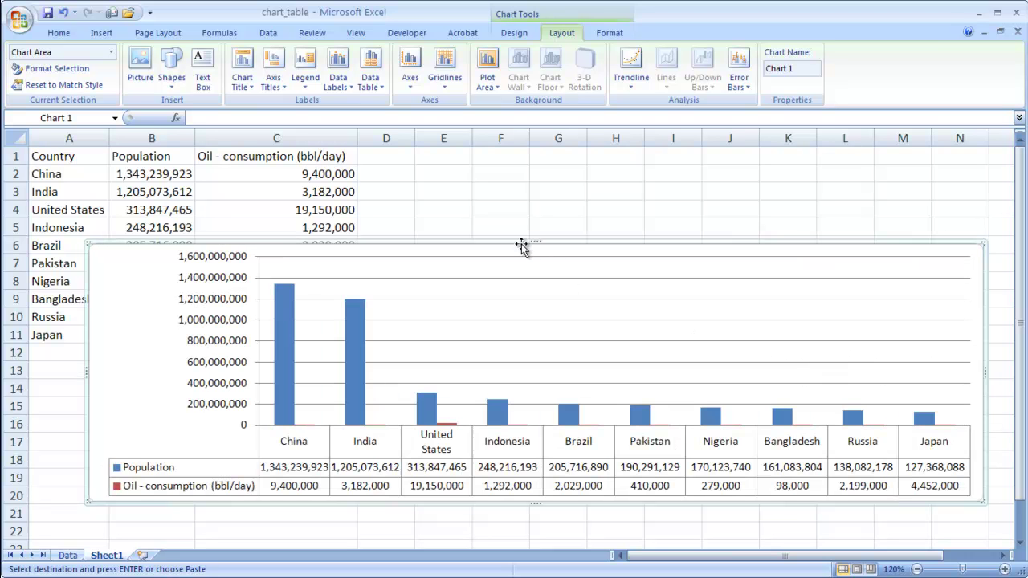
left_click_drag(521, 244, 474, 267)
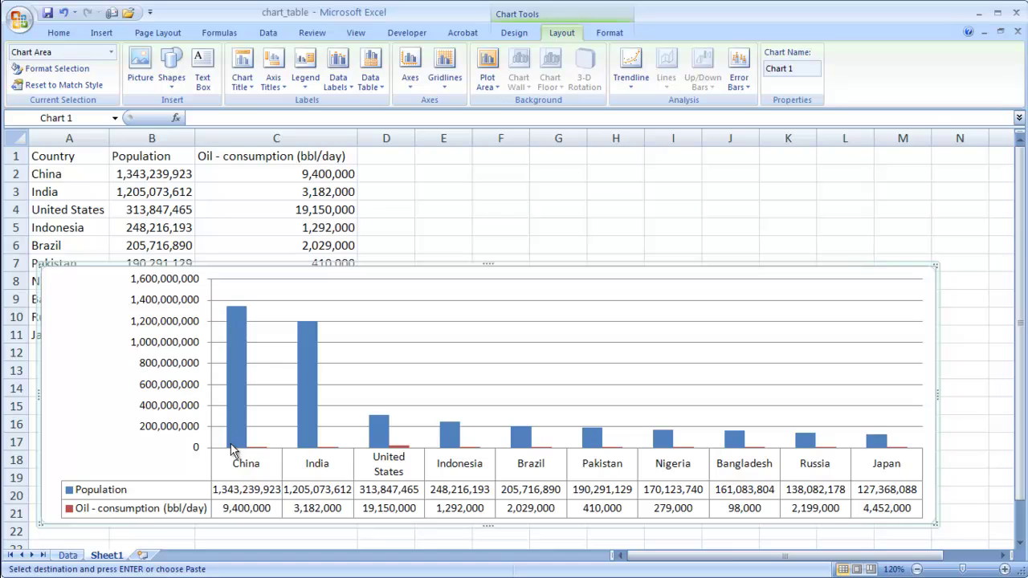
Plot the Oil - consumption (bbl/day) series on the secondary axis
left_click(255, 454)
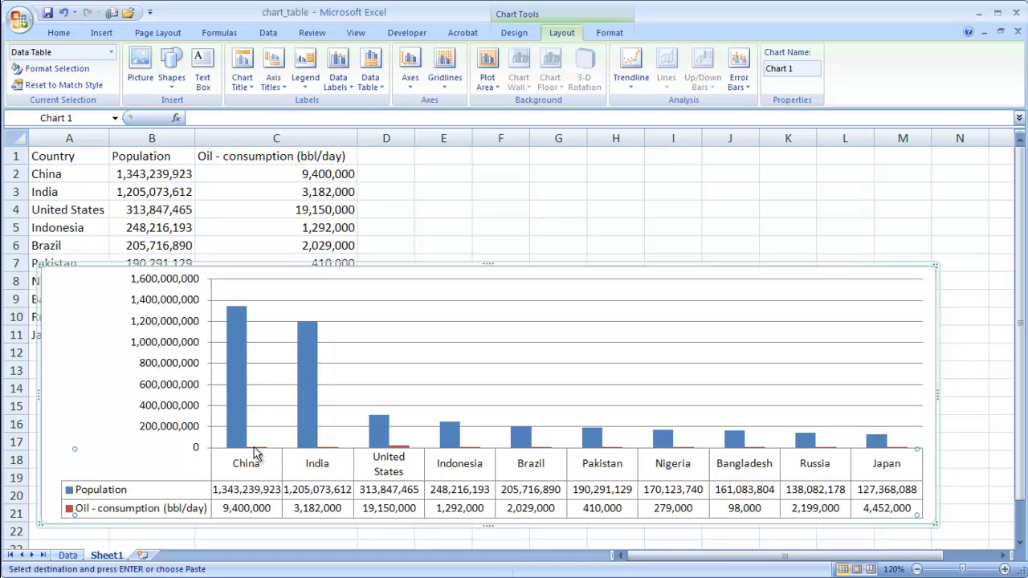
left_click(399, 448)
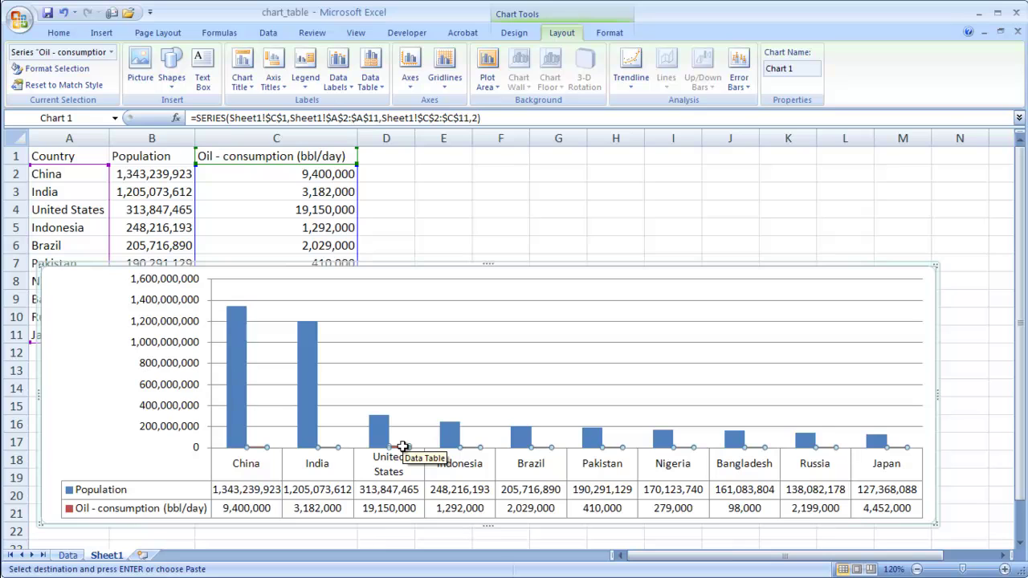
right_click(403, 448)
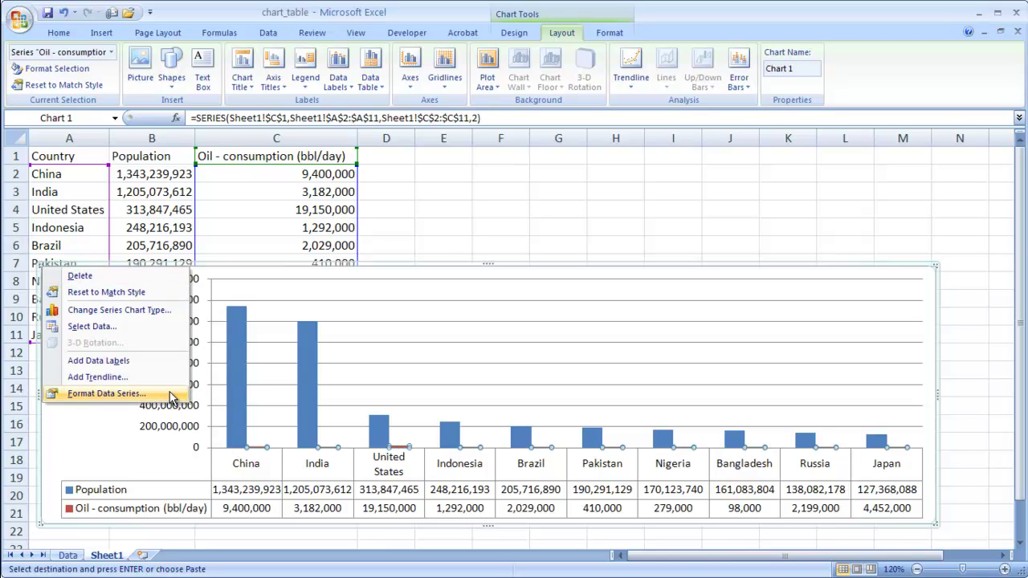
left_click(107, 395)
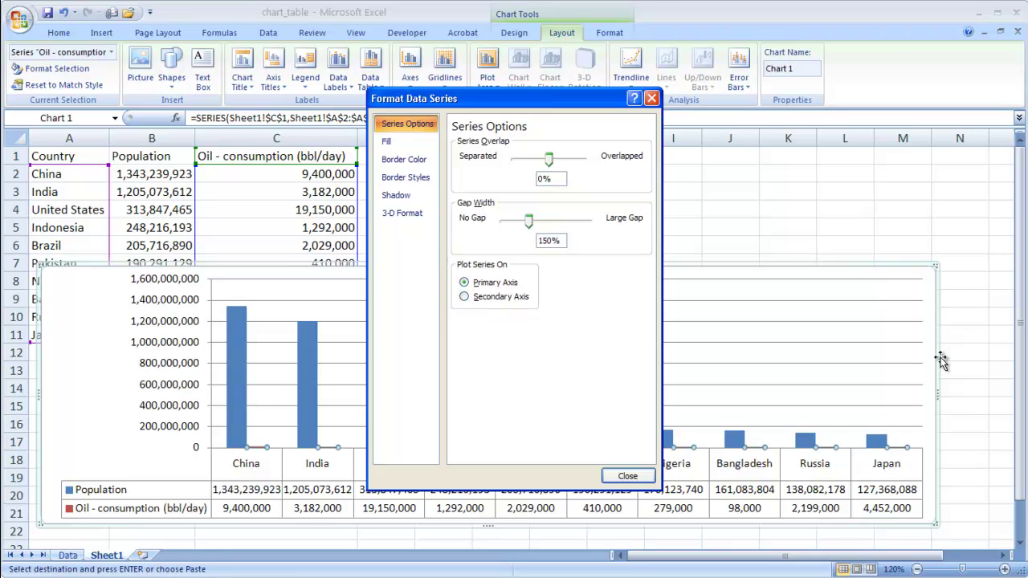
left_click(464, 296)
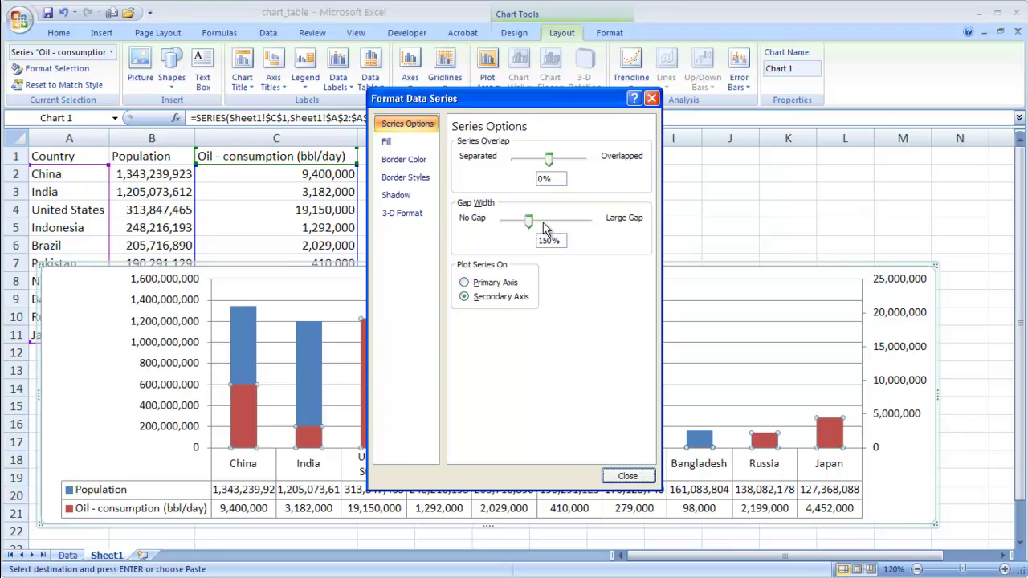
Set the gap width of the oil consumption series to 400% so its columns are narrower than the population columns
mouse_move(242, 399)
left_click_drag(528, 229, 584, 226)
key("Tab")
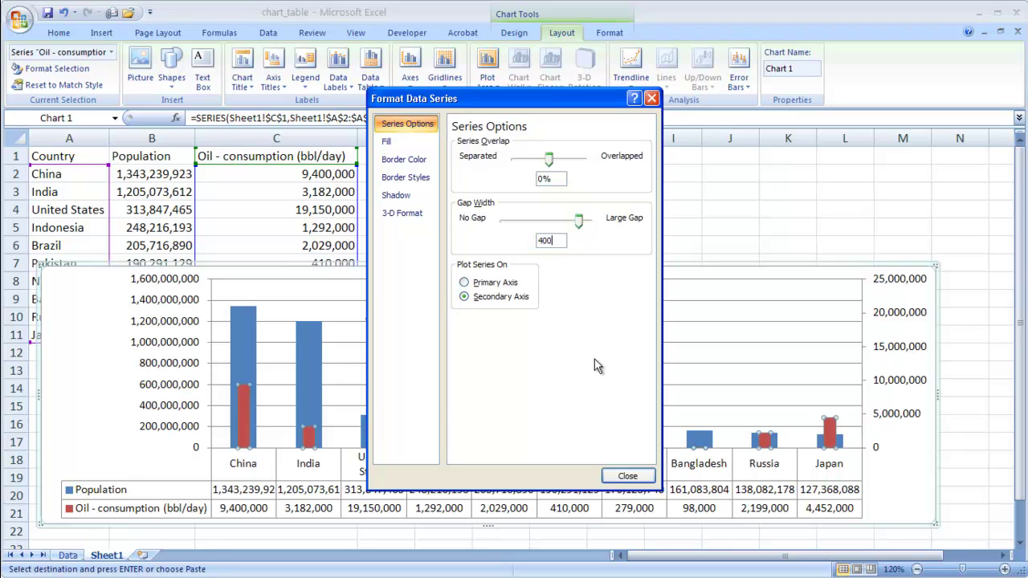
left_click(619, 477)
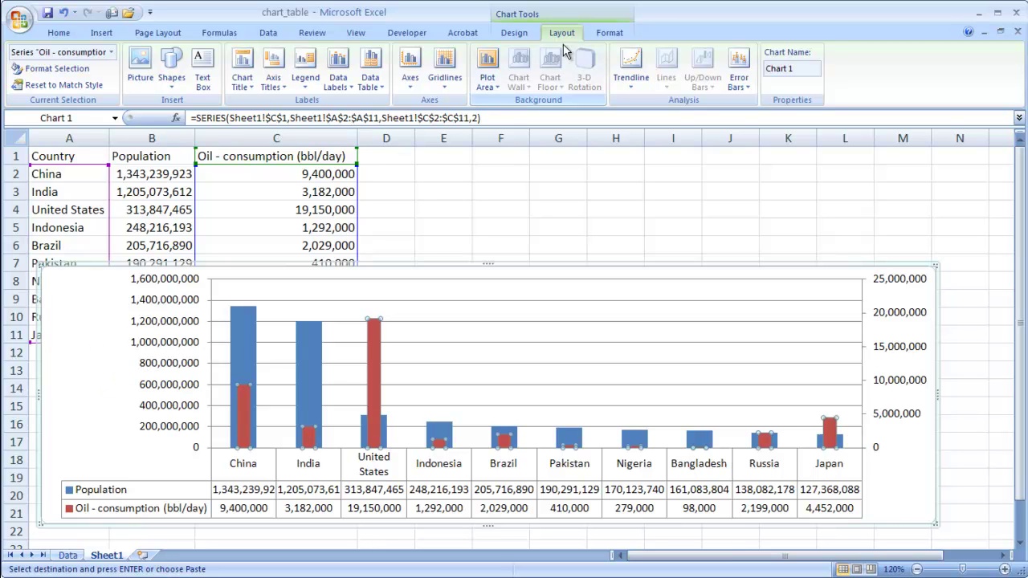
Add a primary vertical axis title to the chart, trying the vertical text option before choosing the rotated title
left_click(282, 90)
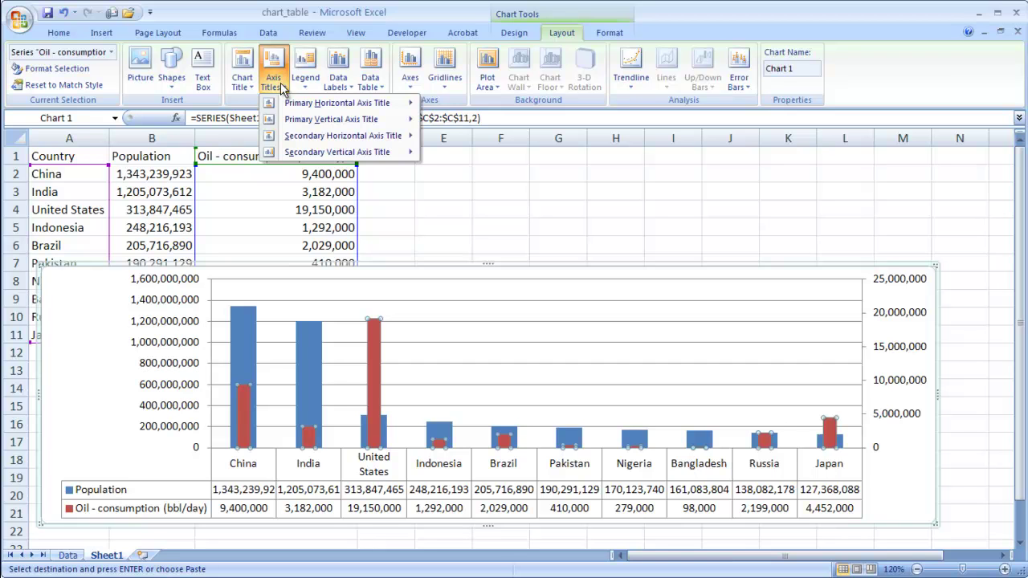
mouse_move(321, 126)
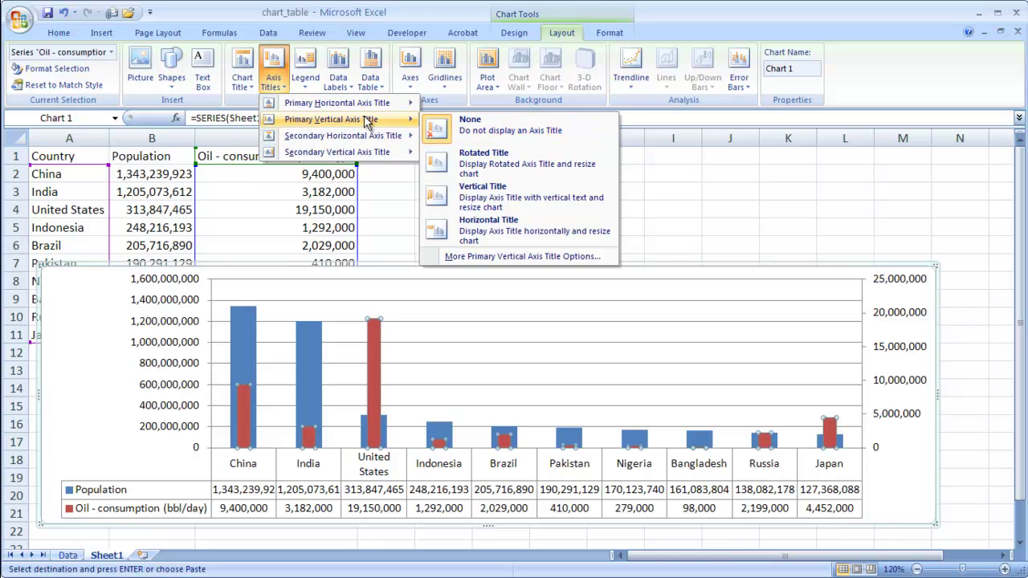
left_click(484, 199)
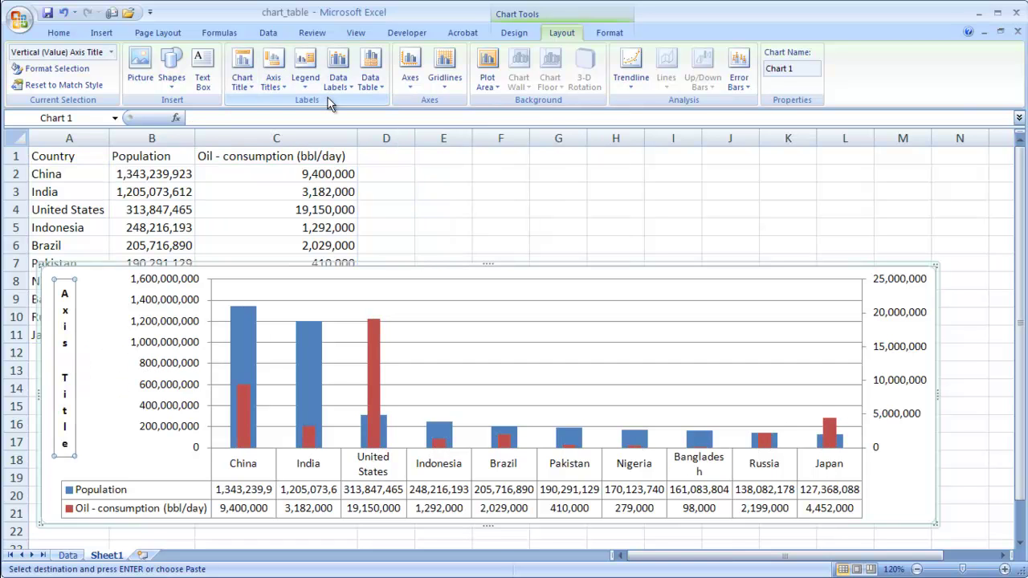
left_click(278, 82)
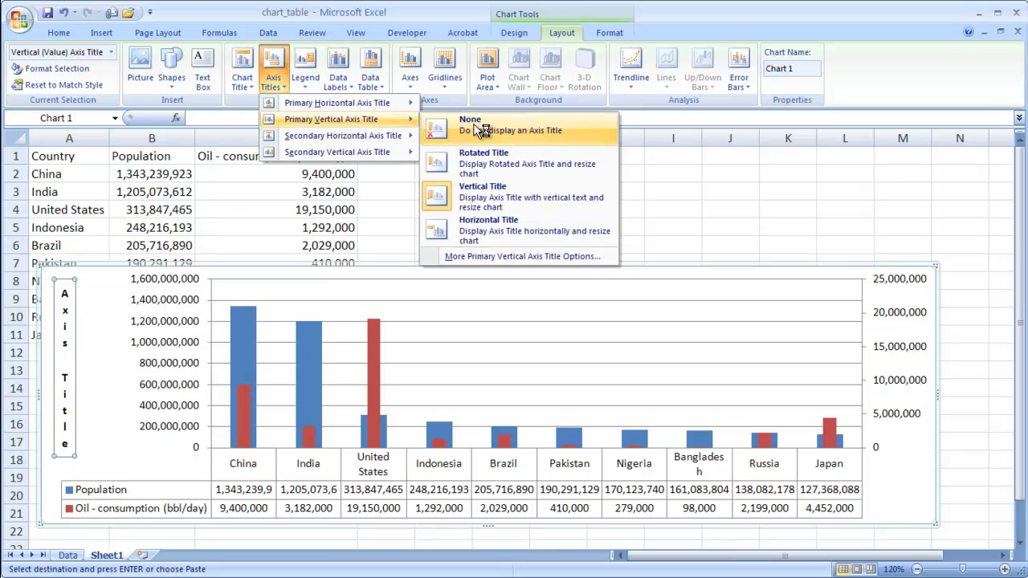
left_click(496, 169)
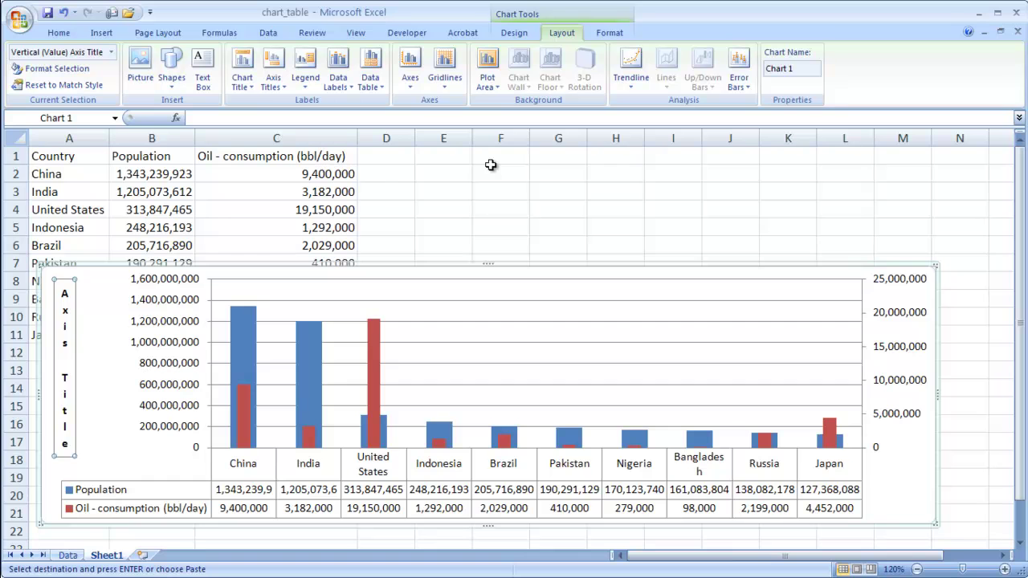
Link the primary vertical axis title to the Population header with the formula =Sheet1!$B$1
left_click(62, 368)
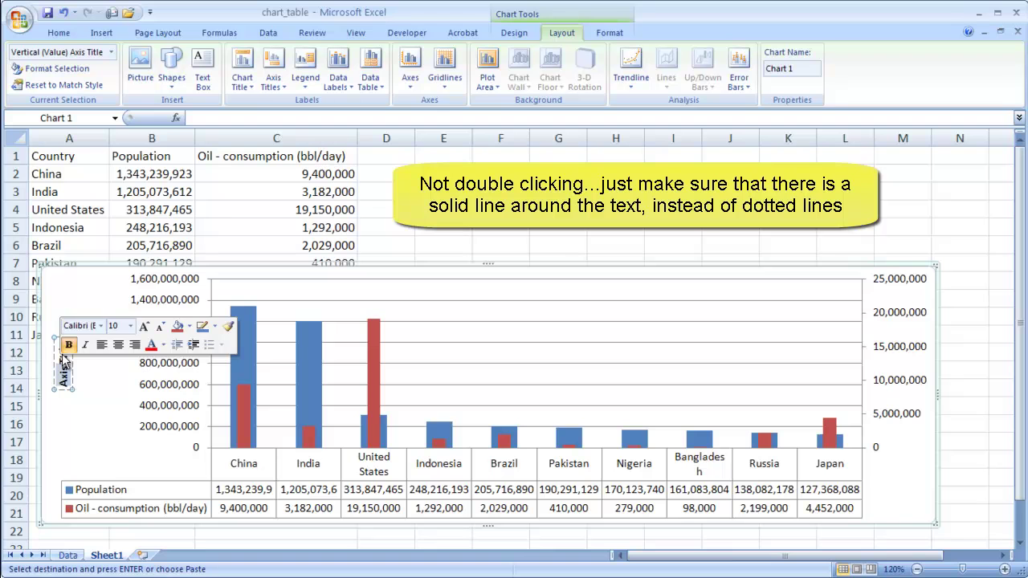
left_click(220, 118)
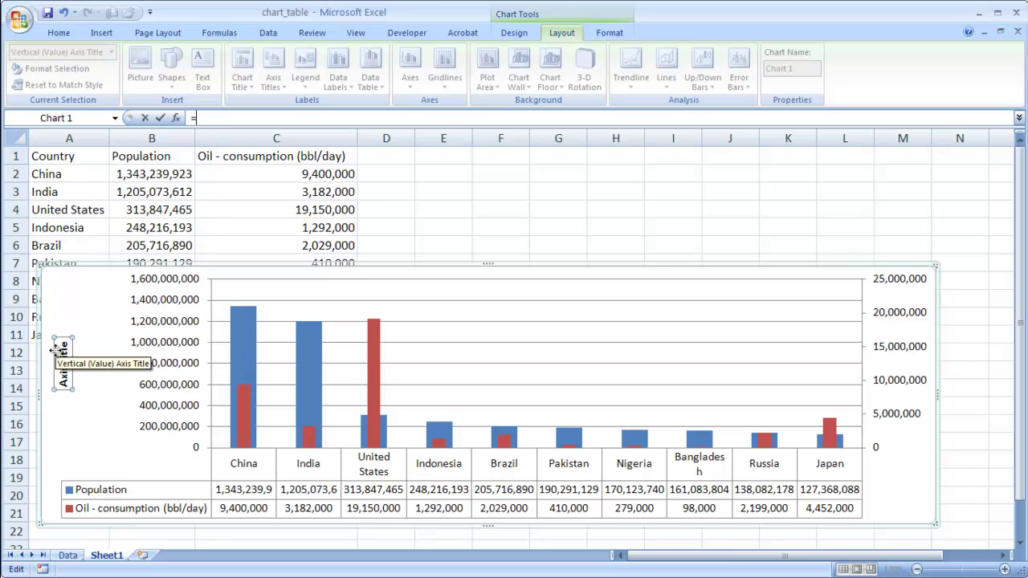
left_click(141, 159)
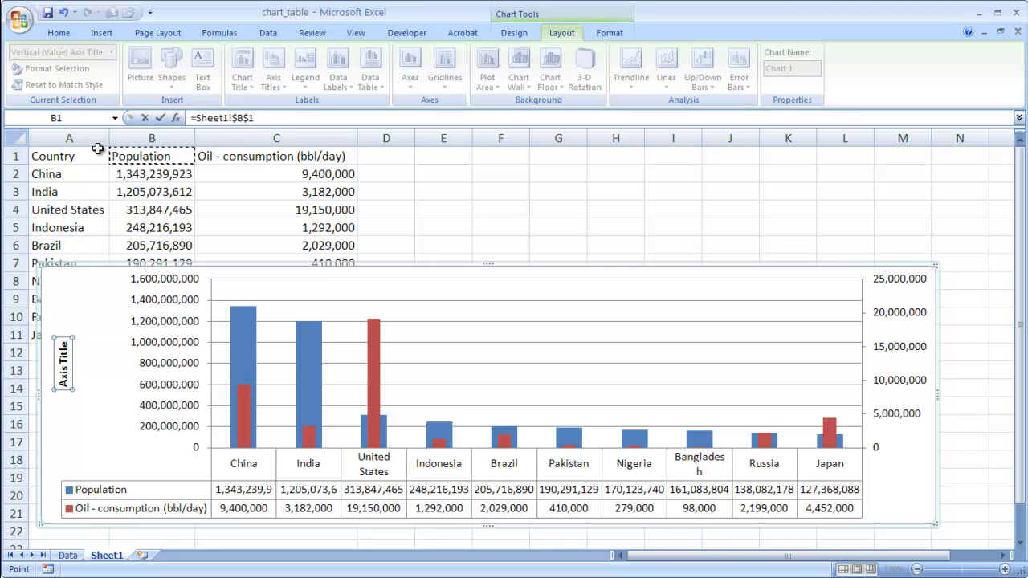
key("Return")
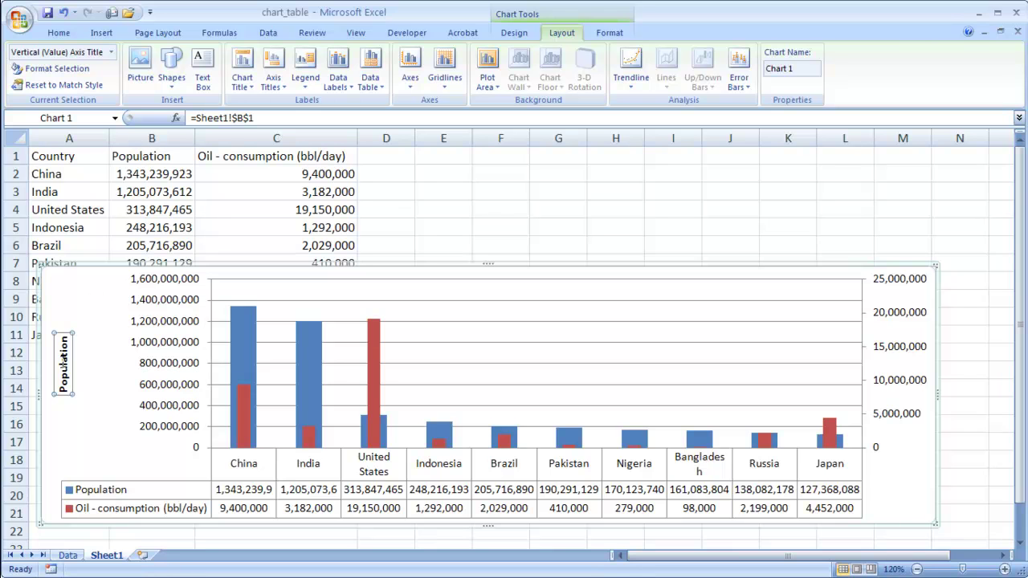
Change the header in cell B1 to Pop. to test the axis title's link, and undo the change
left_click(164, 156)
left_click(252, 117)
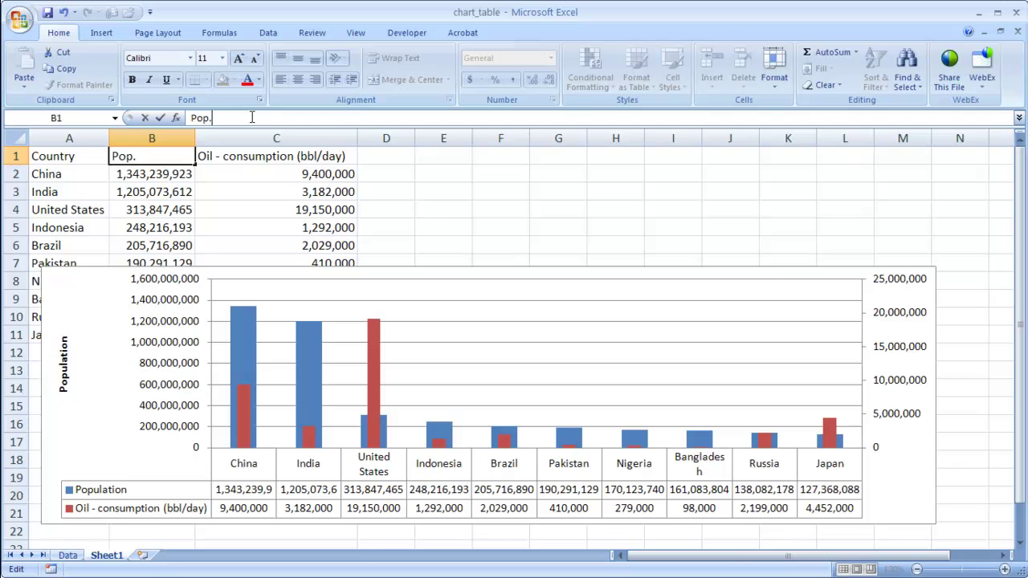
type(".")
key("Return")
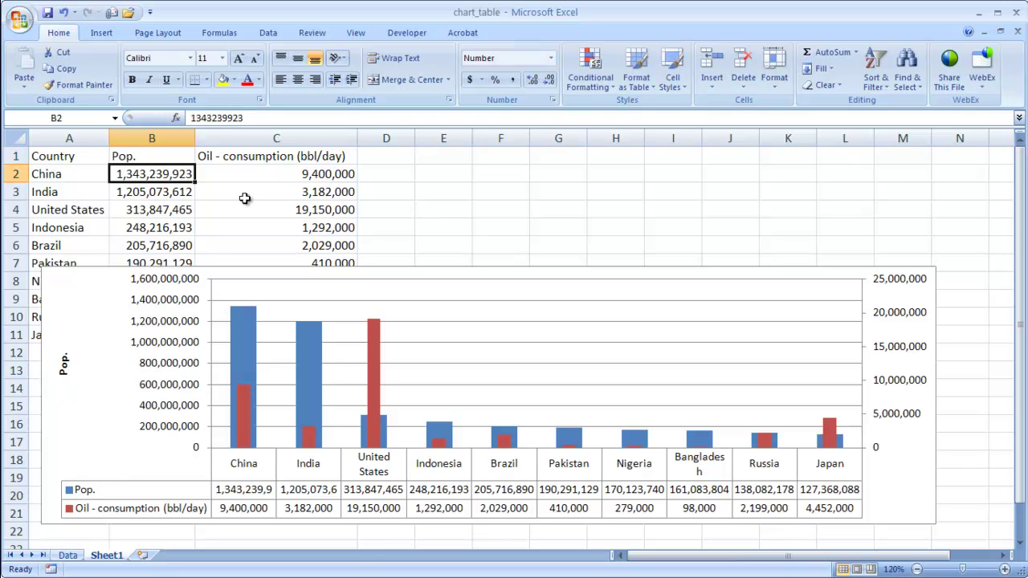
left_click(62, 12)
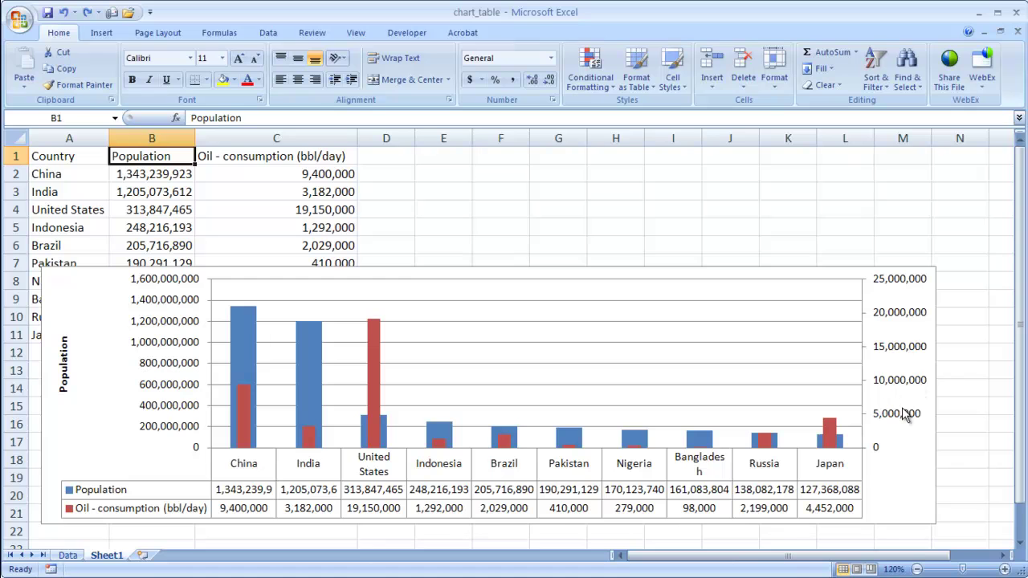
Add a rotated title to the chart's secondary vertical axis
left_click(907, 347)
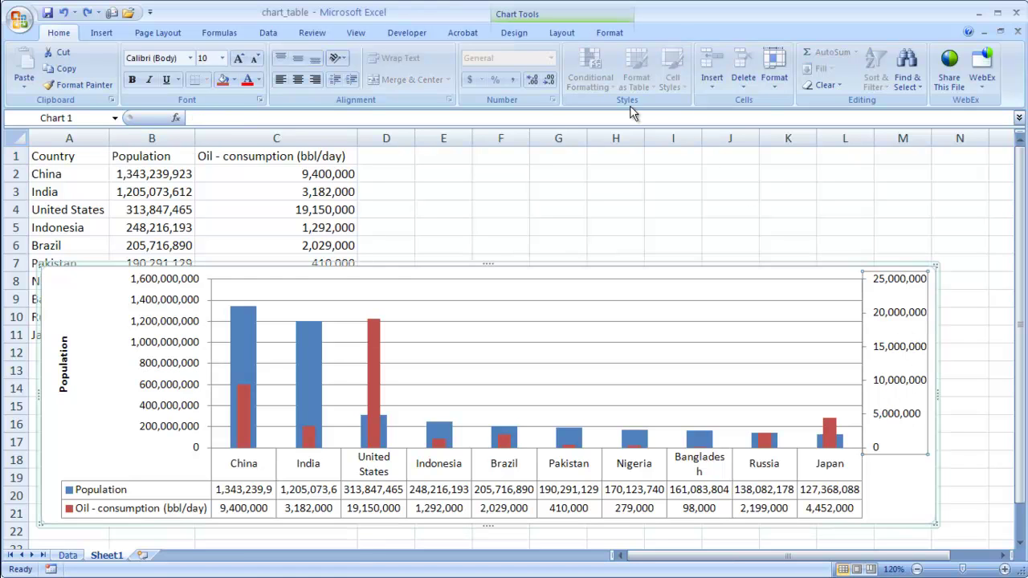
left_click(548, 36)
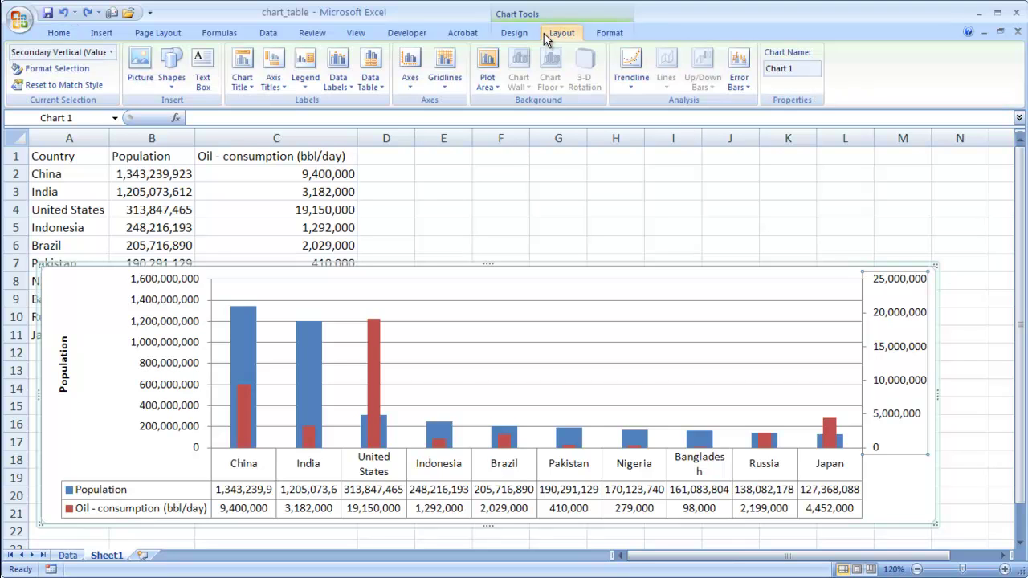
left_click(274, 80)
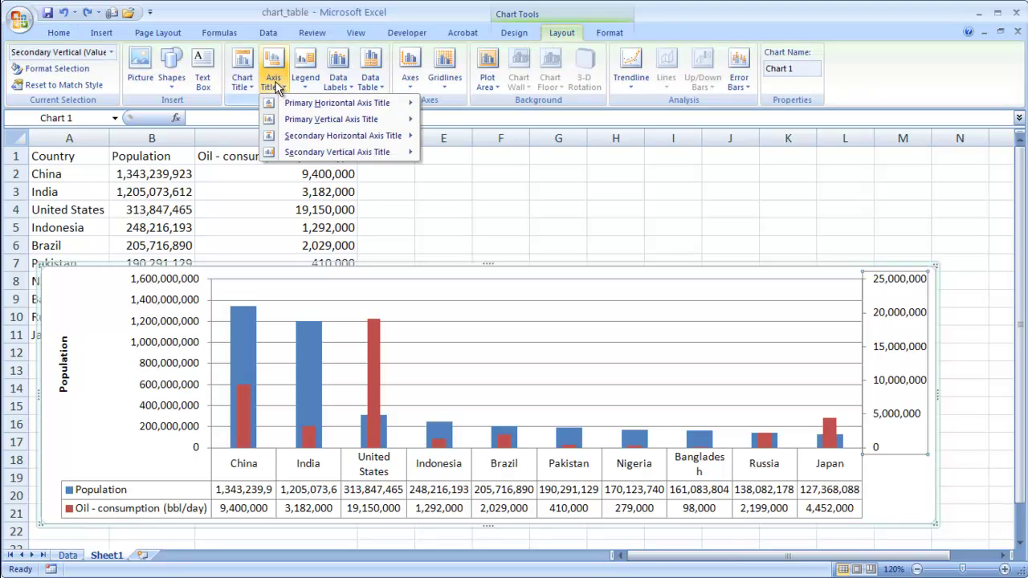
mouse_move(301, 141)
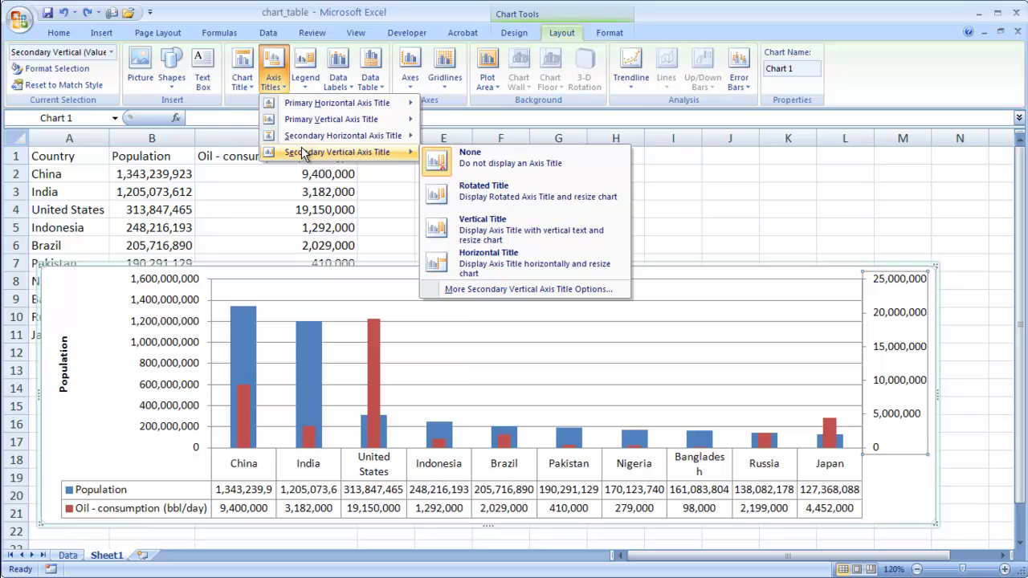
left_click(502, 196)
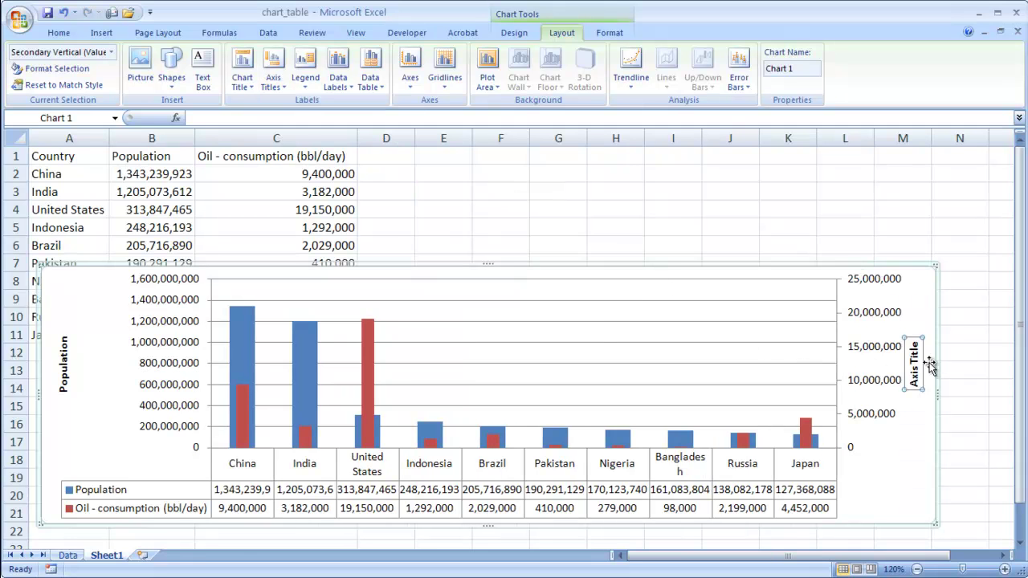
Link the secondary vertical axis title to the oil consumption header with the formula =Sheet1!$C$1
triple_click(915, 365)
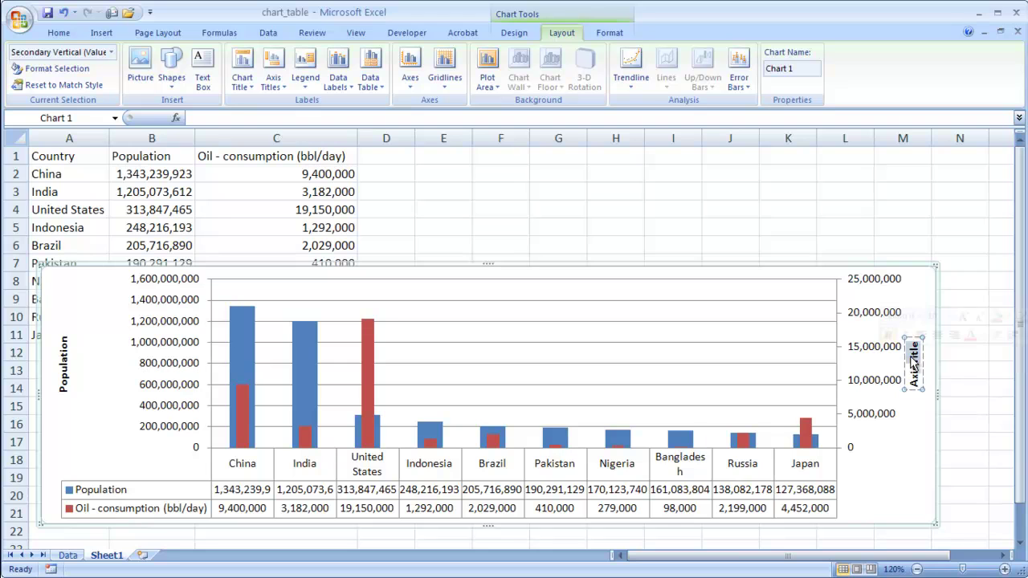
left_click(209, 117)
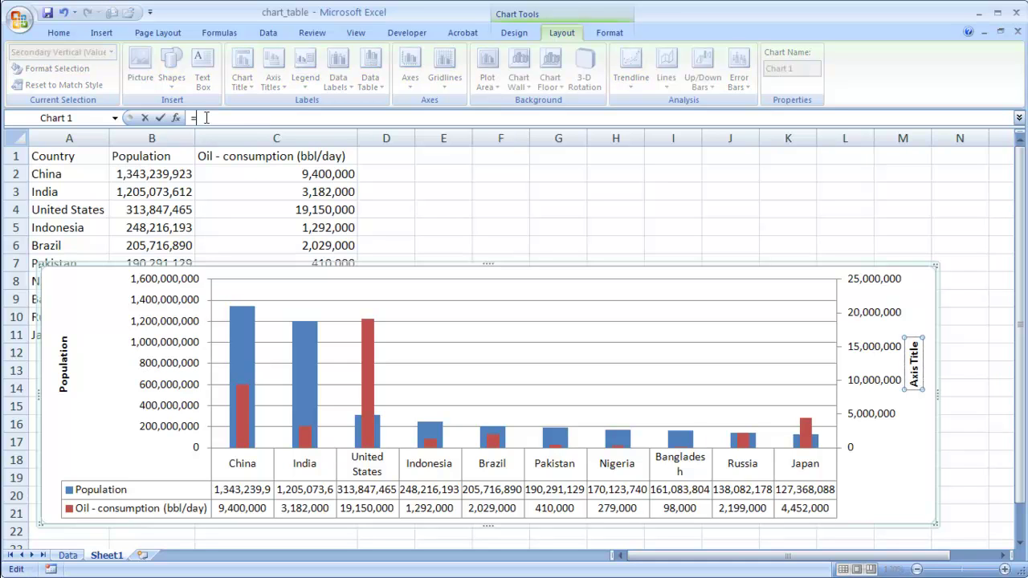
left_click(249, 156)
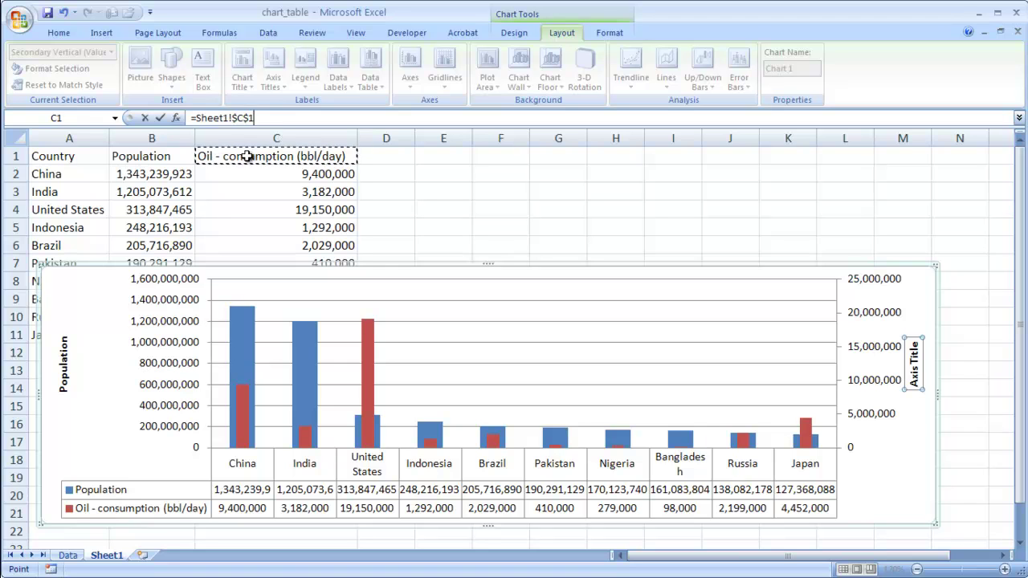
key("Return")
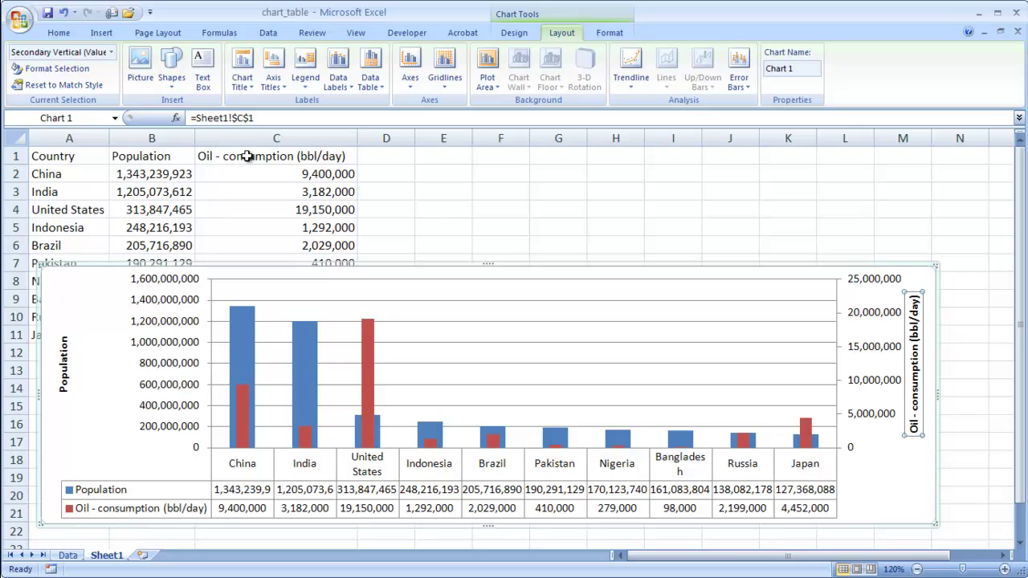
Delete the chart's major horizontal gridlines and widen the chart so its right edge lies in column N
left_click(894, 486)
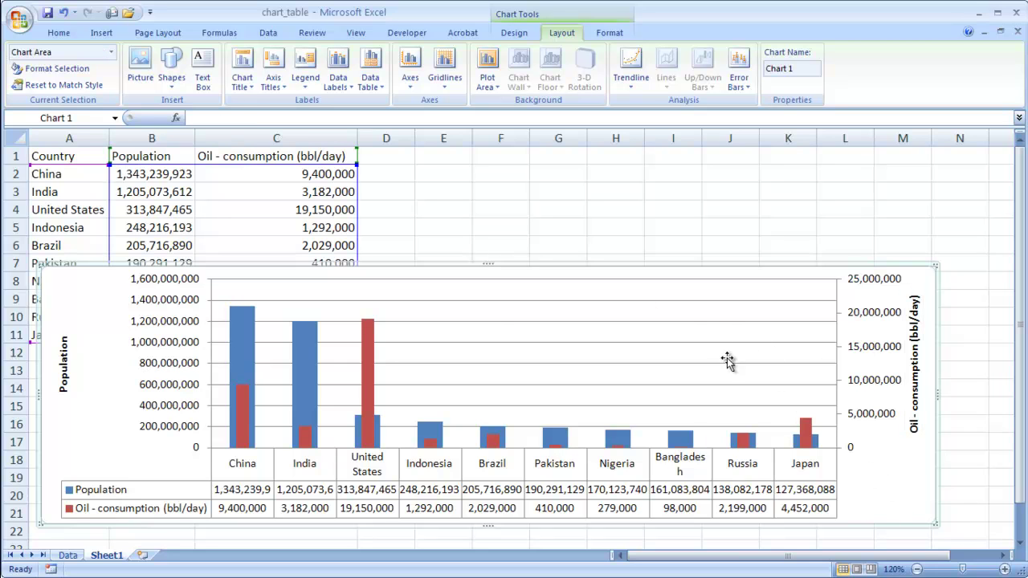
left_click(499, 322)
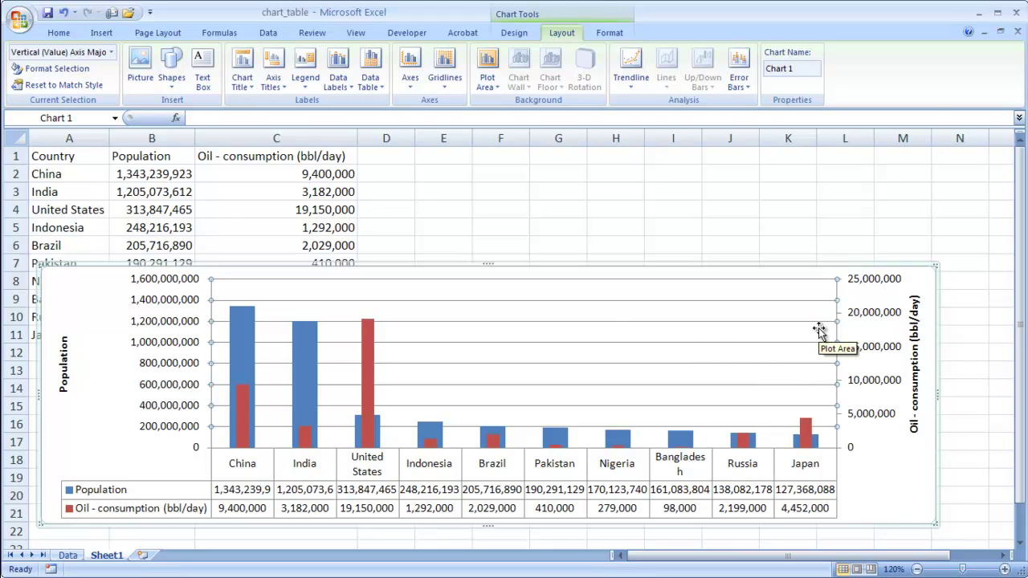
key("Escape")
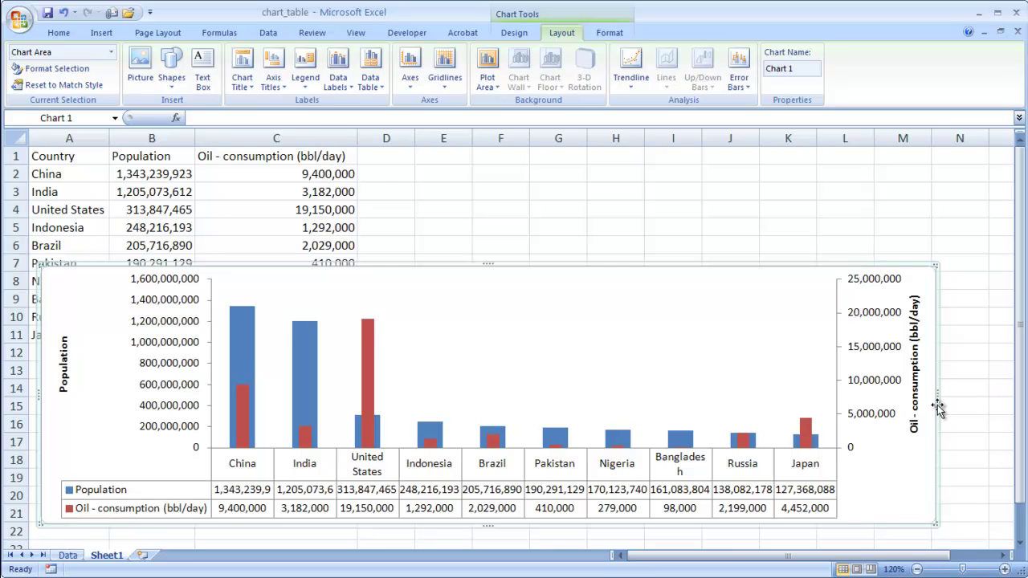
left_click_drag(937, 396, 980, 396)
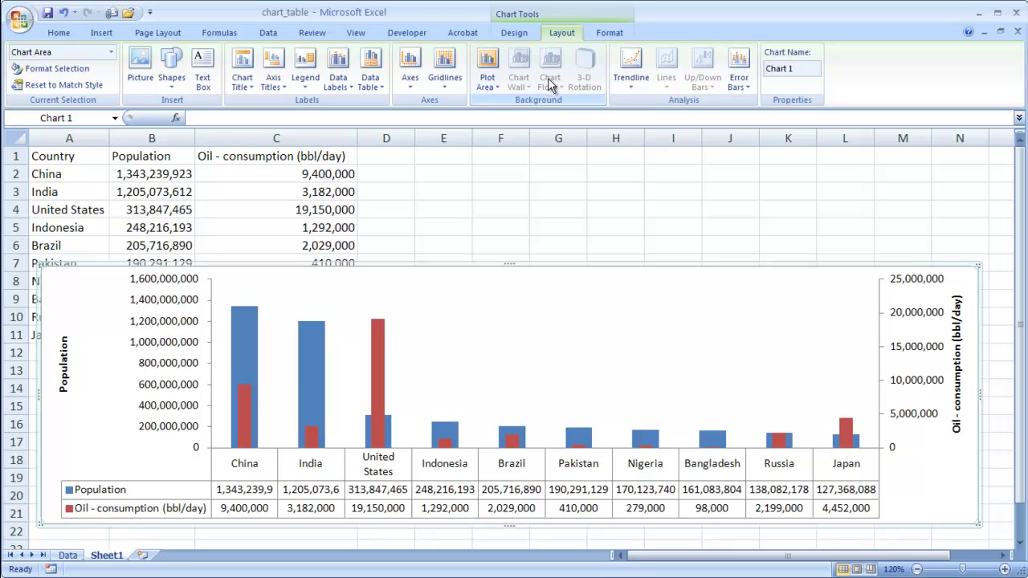
Apply chart style Style 26 to the column chart
left_click(519, 32)
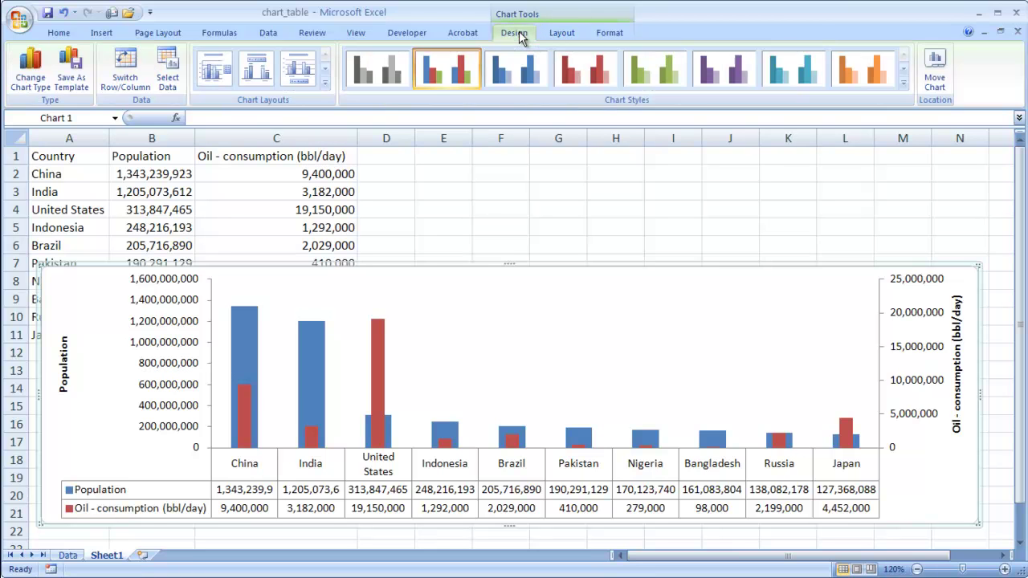
left_click(903, 82)
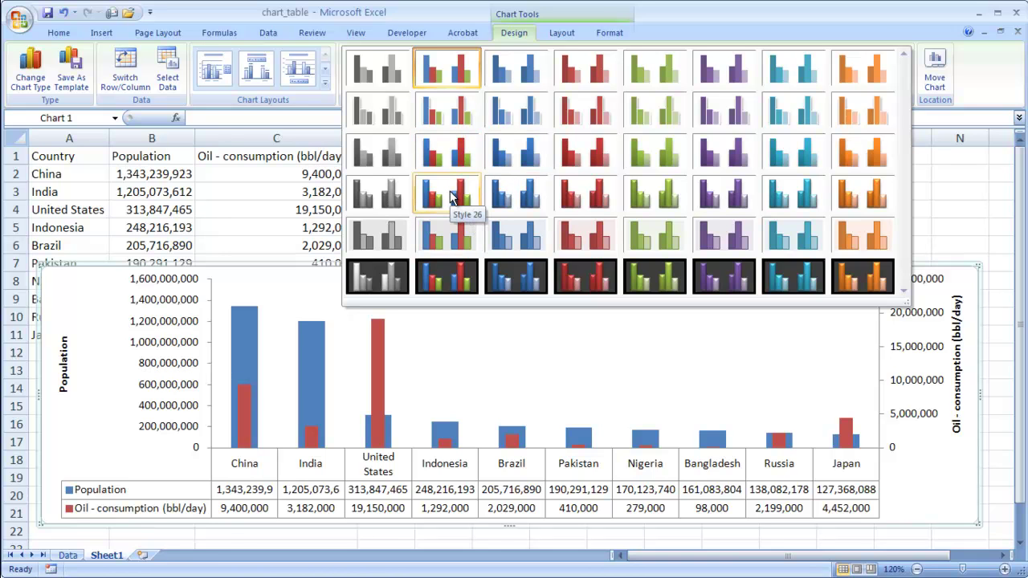
left_click(450, 193)
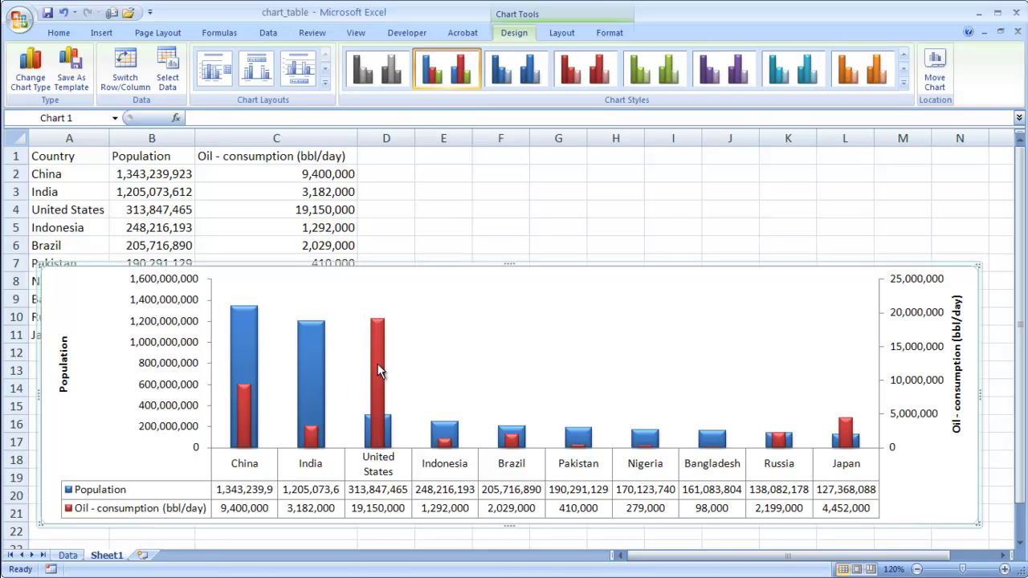
Format the oil consumption data series with a solid black fill, then deselect the chart by selecting cell J4
mouse_move(376, 368)
left_click(379, 343)
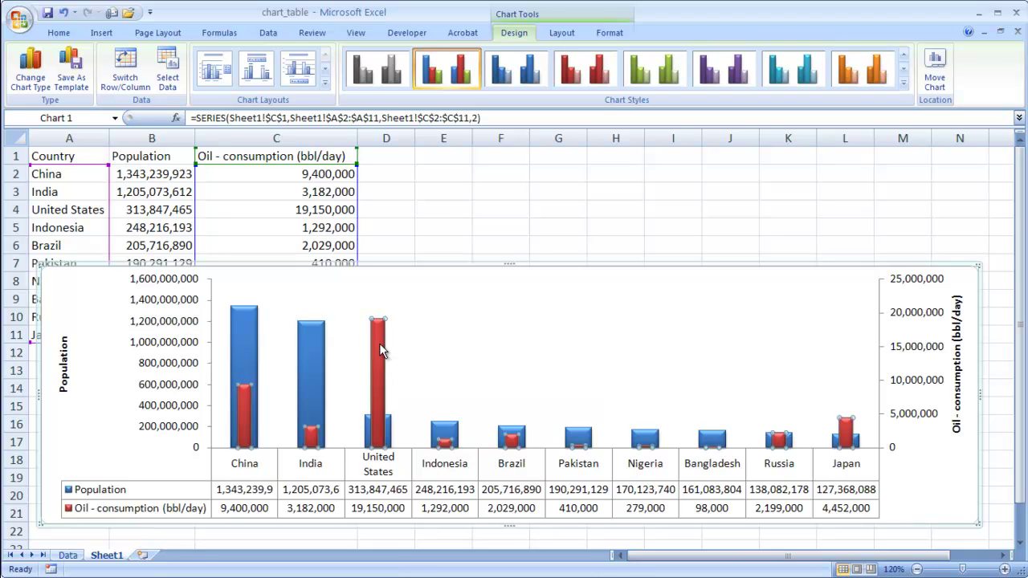
right_click(379, 343)
key("Escape")
key("shift+F10")
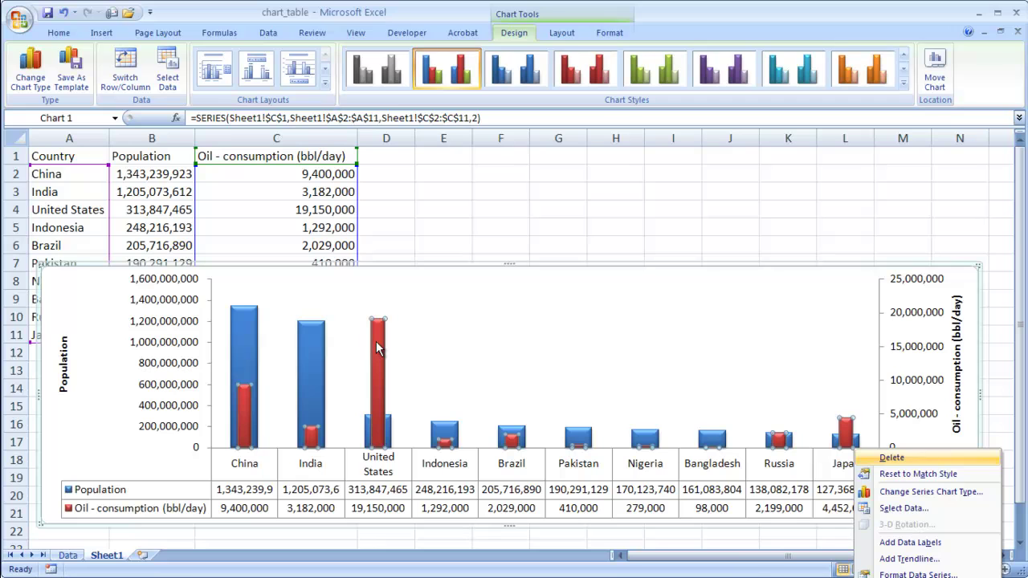
key("Down")
key("Down")
key("Down")
key("Down")
key("Down")
key("Down")
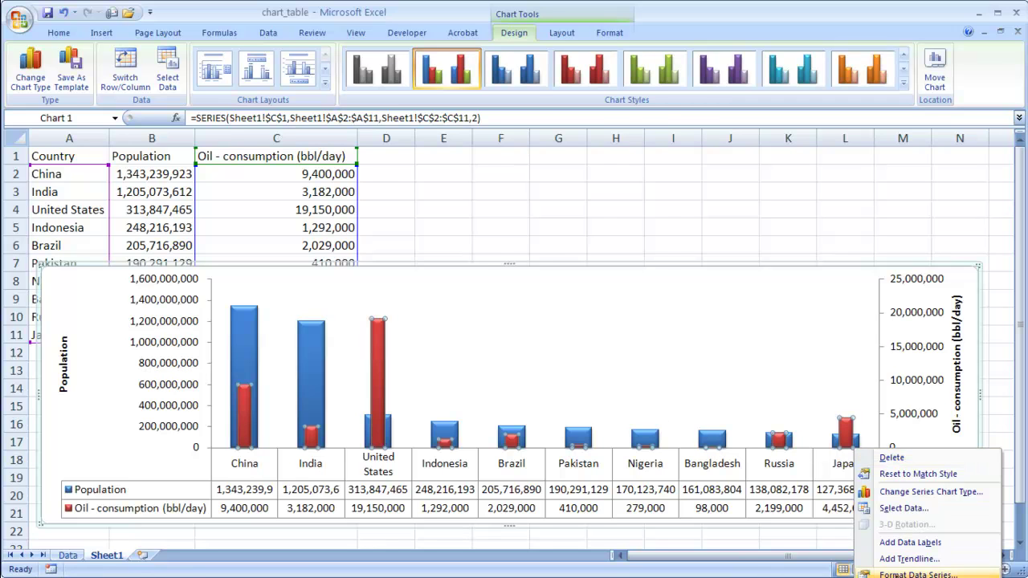
key("Return")
left_click(390, 144)
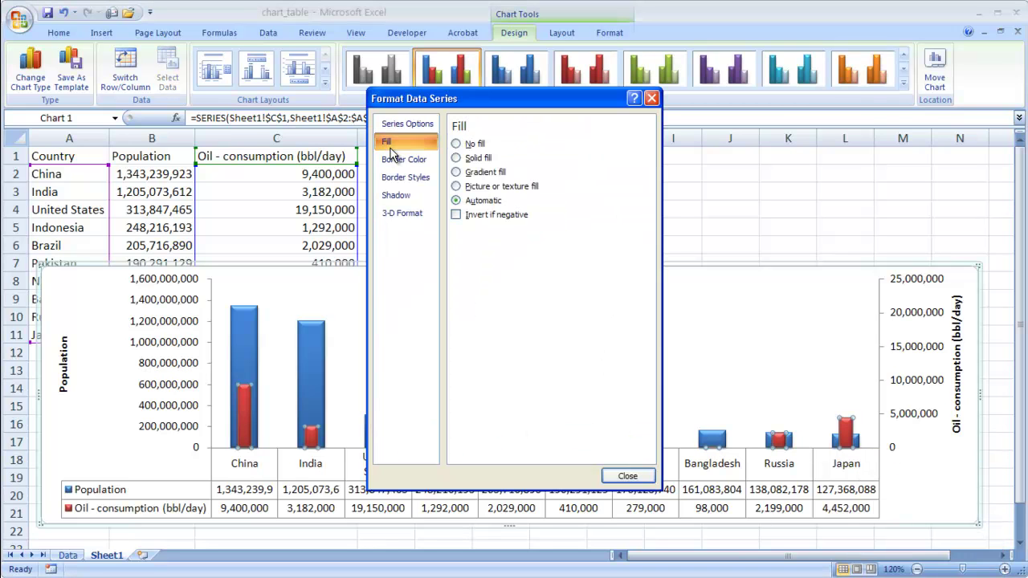
left_click(456, 157)
left_click(517, 232)
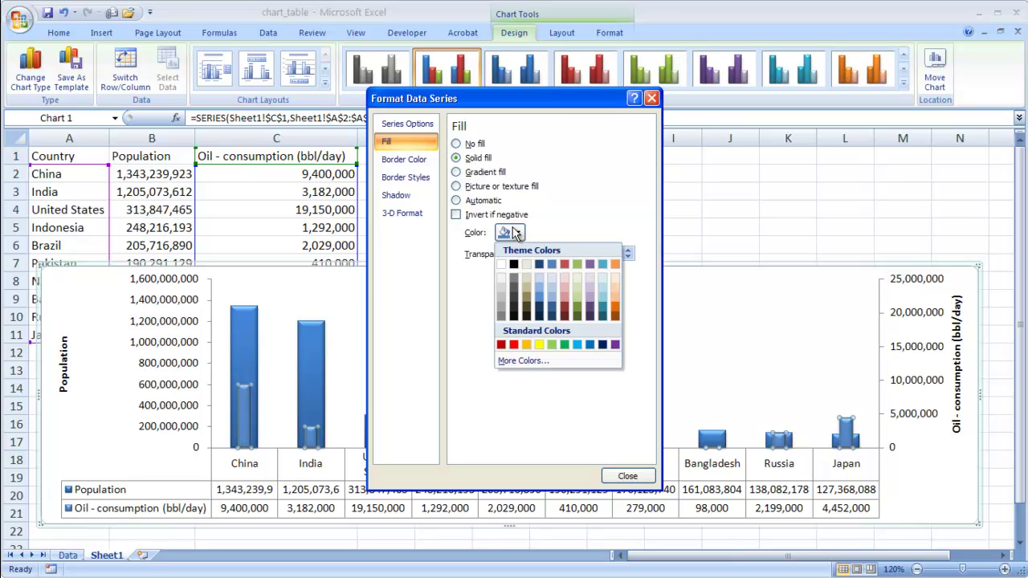
left_click(513, 264)
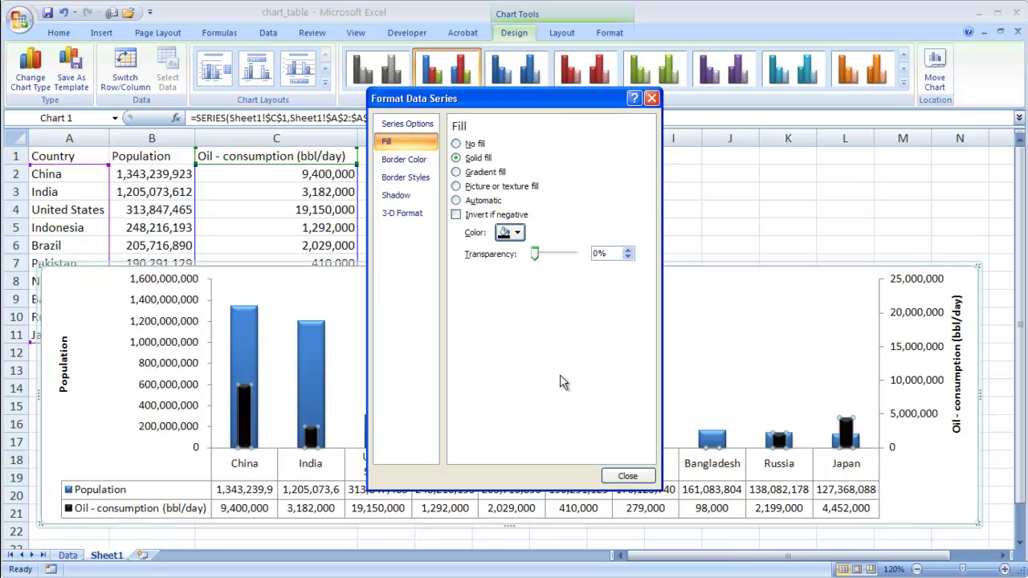
left_click(628, 477)
left_click(723, 207)
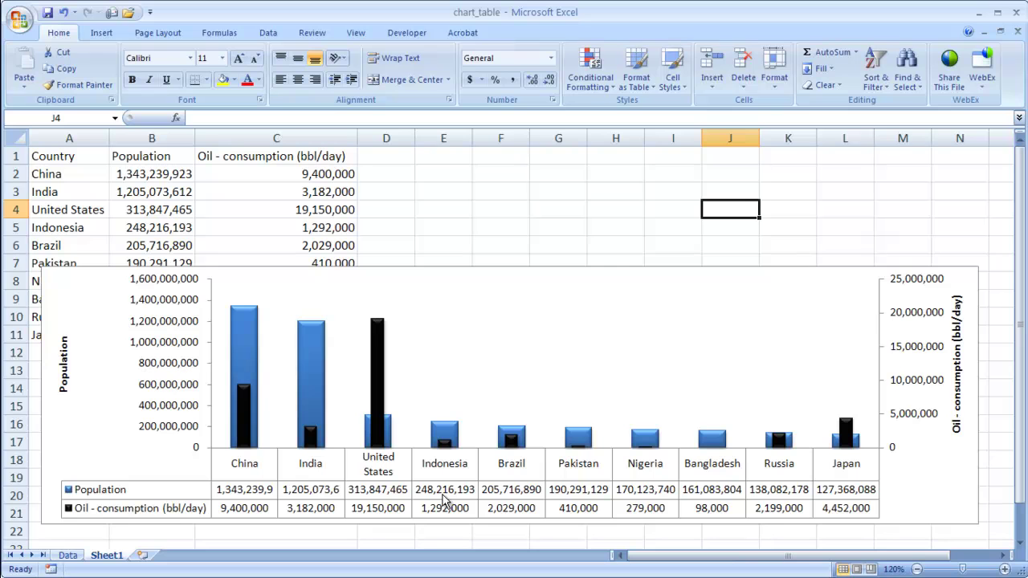